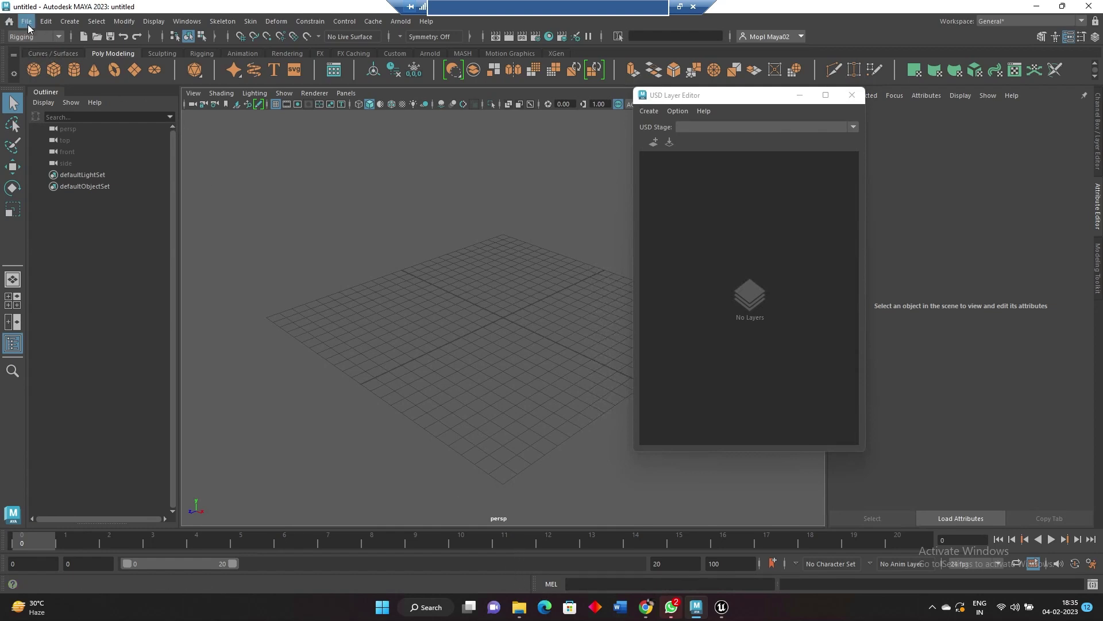
# Step: Import X Bot.fbx from the USD1 folder into the empty scene and frame the character from the front
pyautogui.click(27, 21)
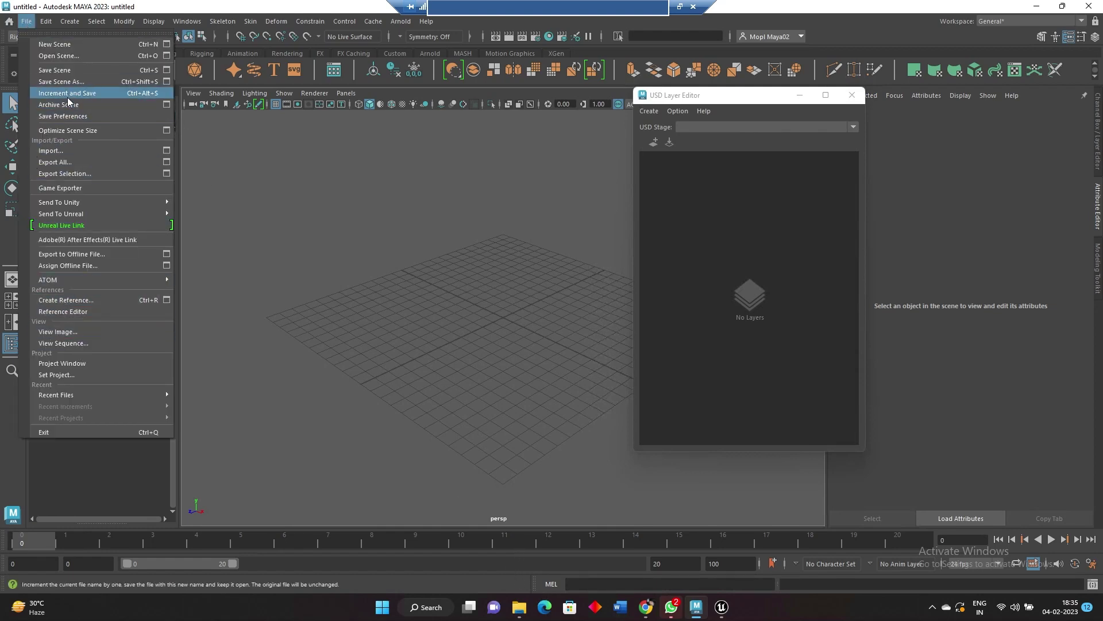
pyautogui.click(522, 610)
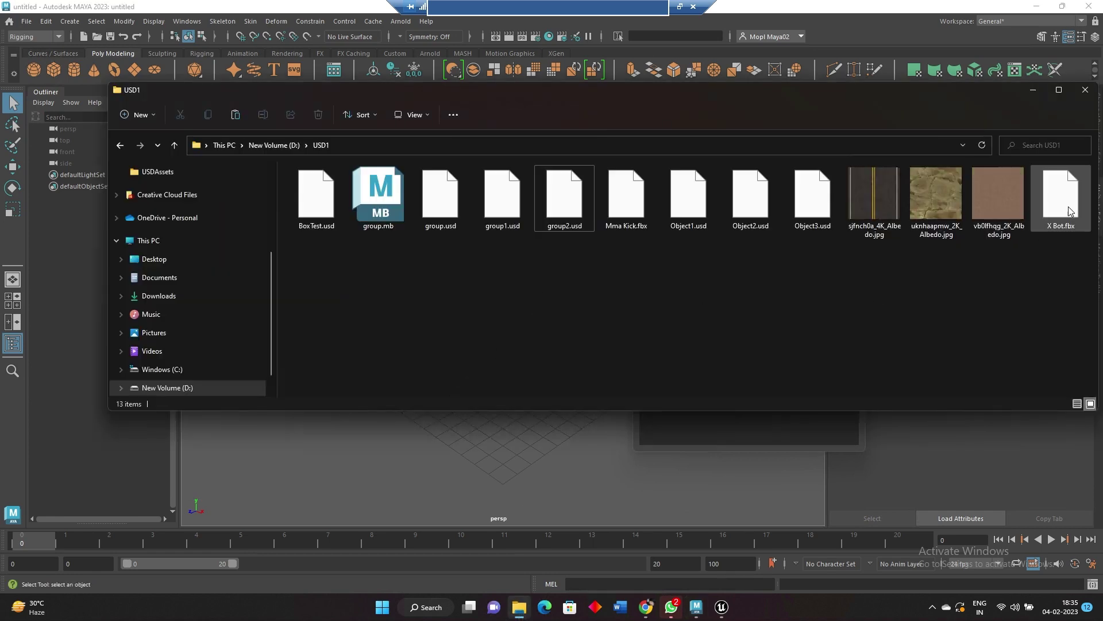
pyautogui.moveTo(1061, 201); pyautogui.dragTo(407, 452)
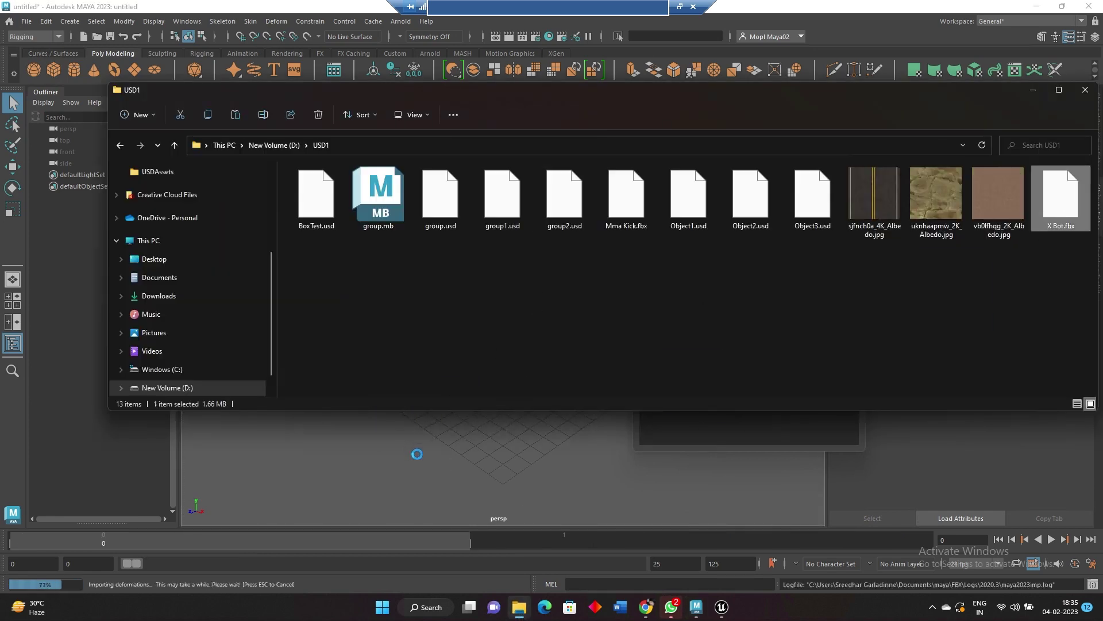
pyautogui.click(322, 497)
pyautogui.press('f')
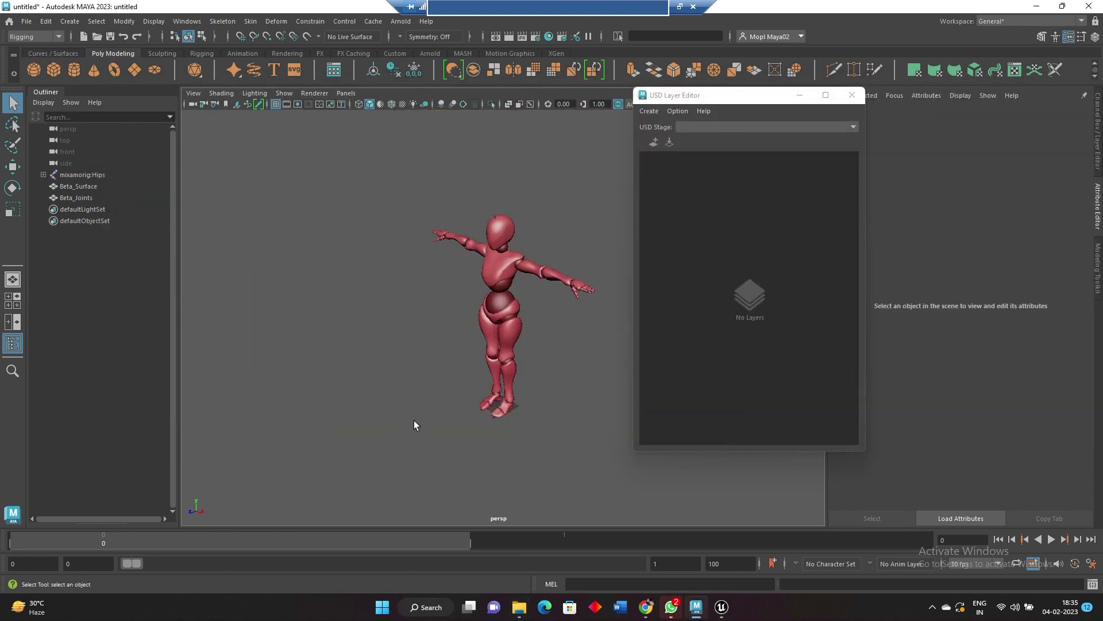
pyautogui.keyDown('alt'); pyautogui.moveTo(413, 423); pyautogui.dragTo(532, 397); pyautogui.keyUp('alt')
pyautogui.keyDown('alt'); pyautogui.moveTo(536, 402); pyautogui.dragTo(512, 368, button='middle'); pyautogui.keyUp('alt')
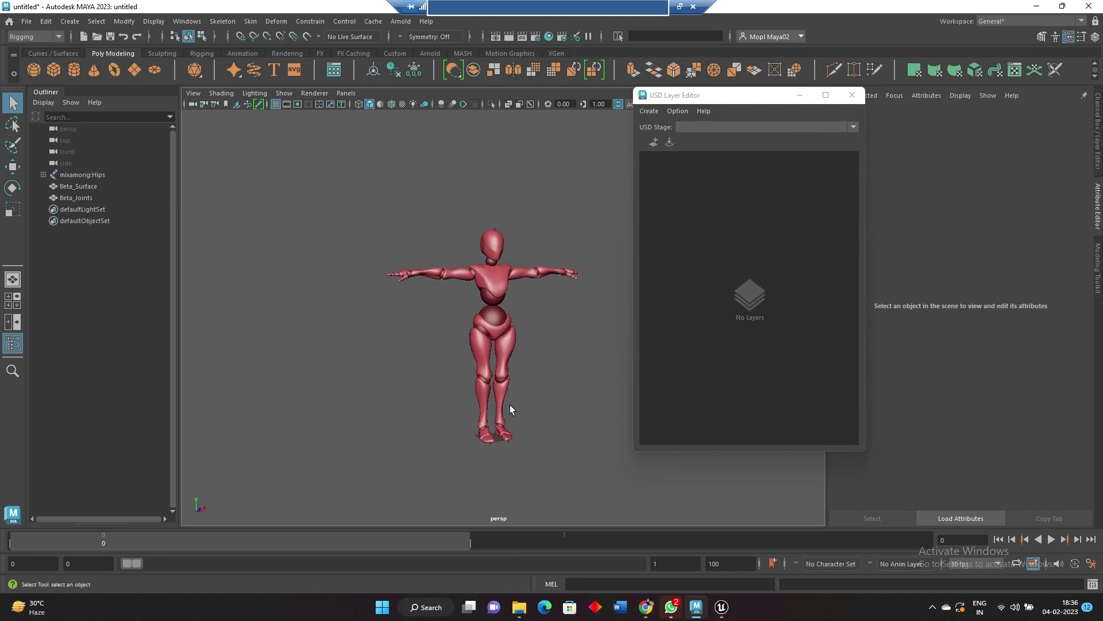
# Step: Import the Mma Kick.fbx animation from the USD1 folder onto the character and play it back
pyautogui.hotkey('alt', 'Tab')
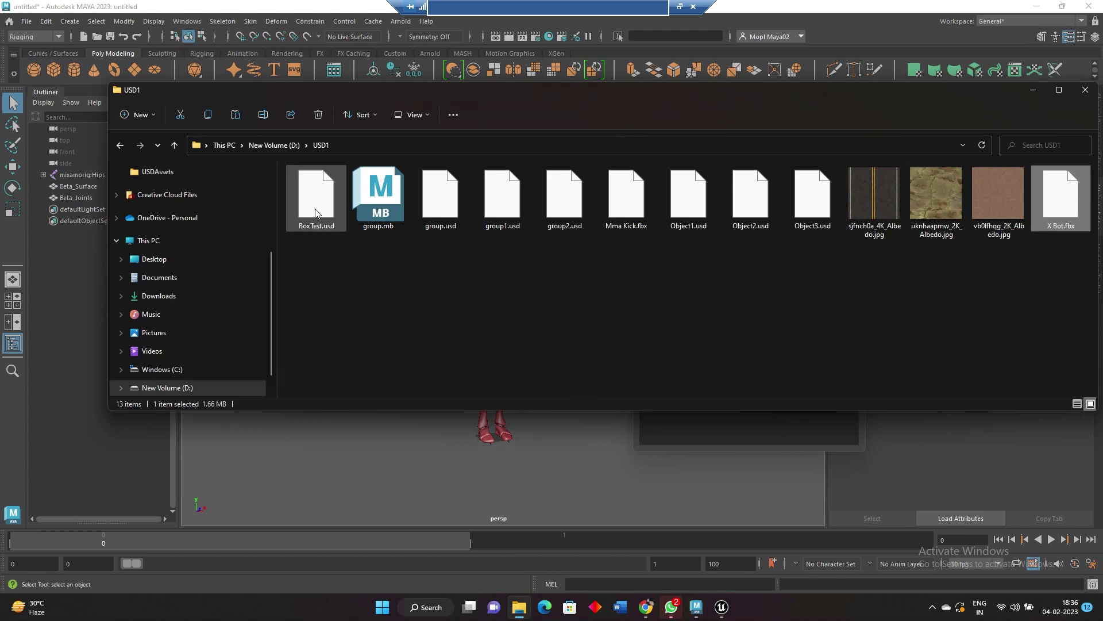
pyautogui.click(857, 313)
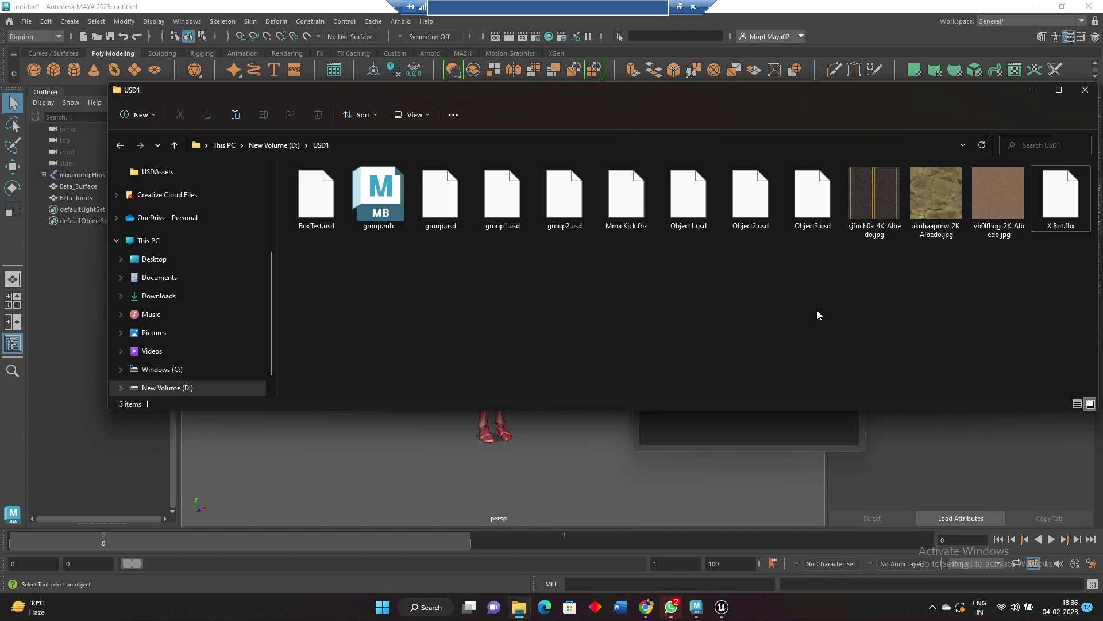
pyautogui.moveTo(626, 196); pyautogui.dragTo(502, 483)
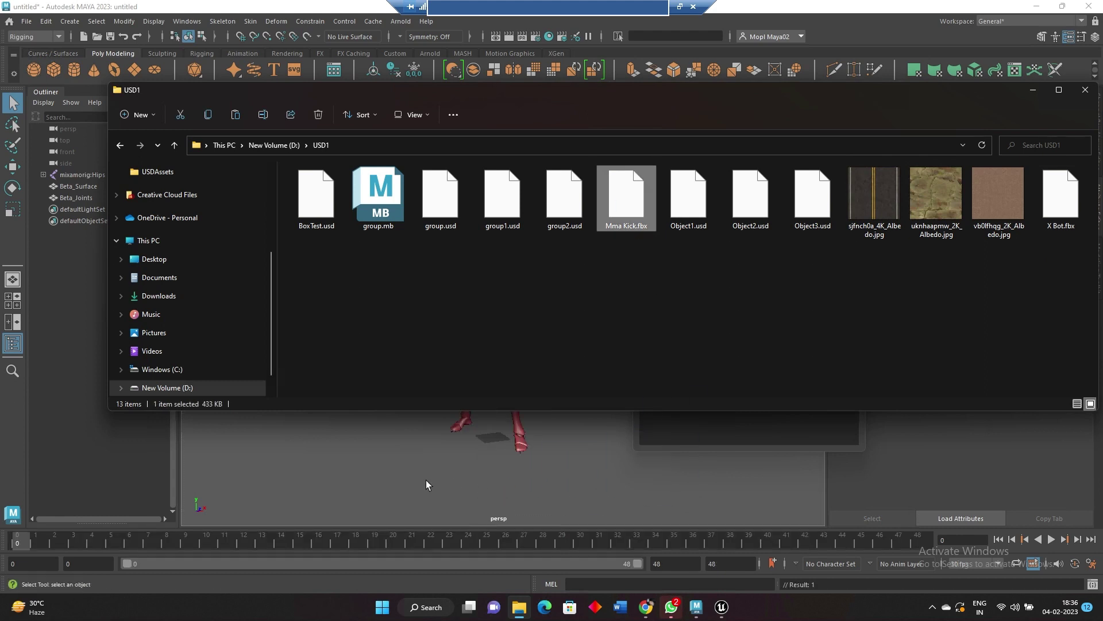
pyautogui.click(408, 475)
pyautogui.hotkey('alt', 'v')
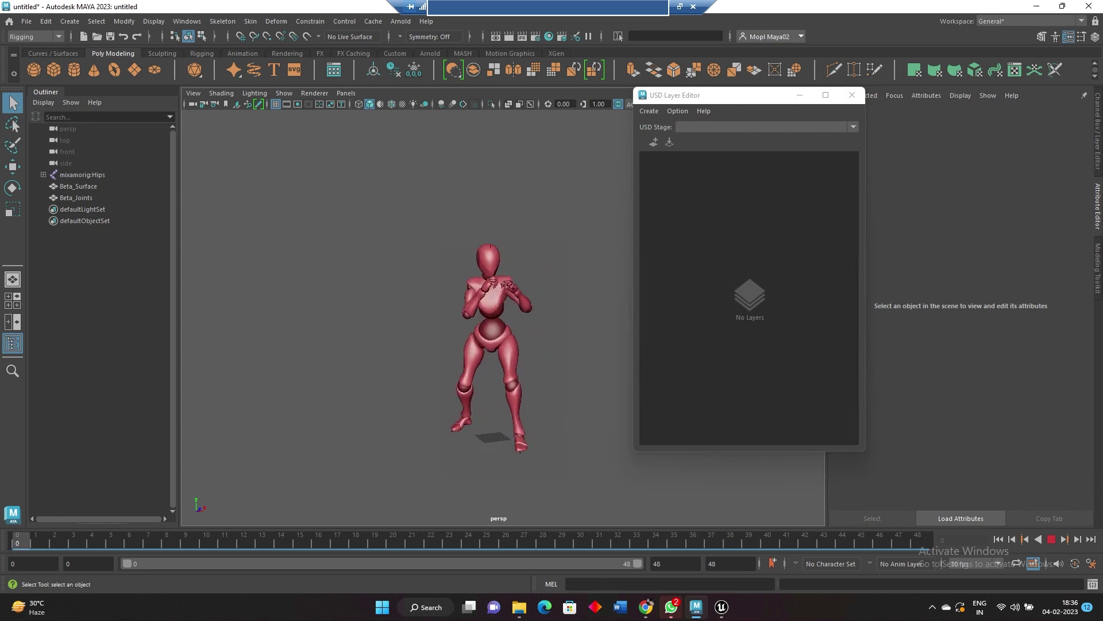
pyautogui.hotkey('alt', 'v')
pyautogui.keyDown('alt'); pyautogui.moveTo(351, 422); pyautogui.dragTo(342, 423); pyautogui.keyUp('alt')
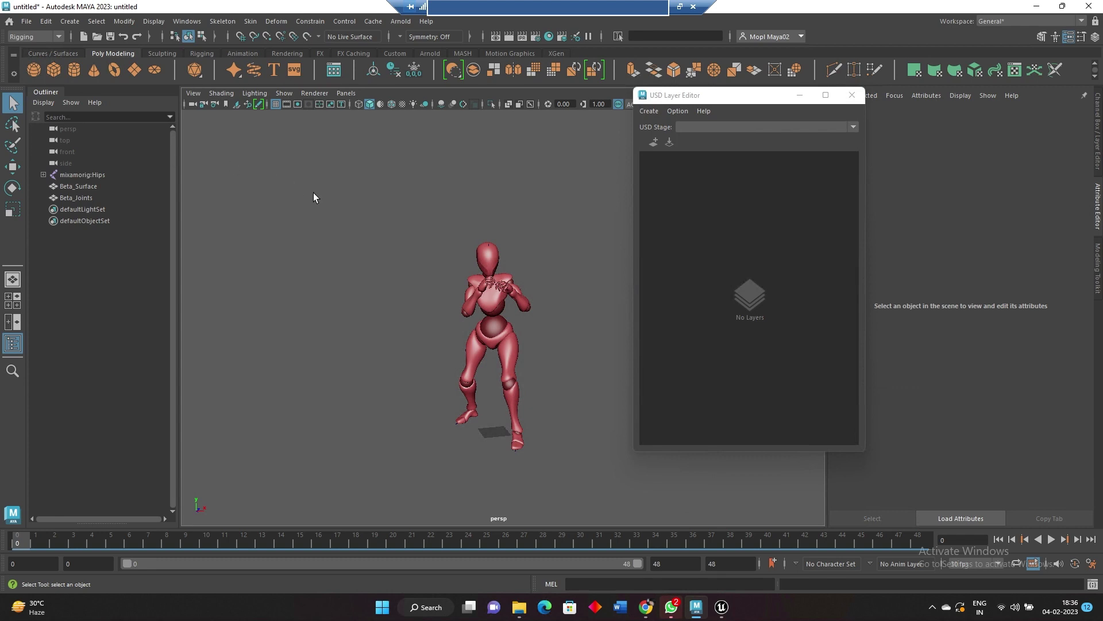
pyautogui.click(26, 22)
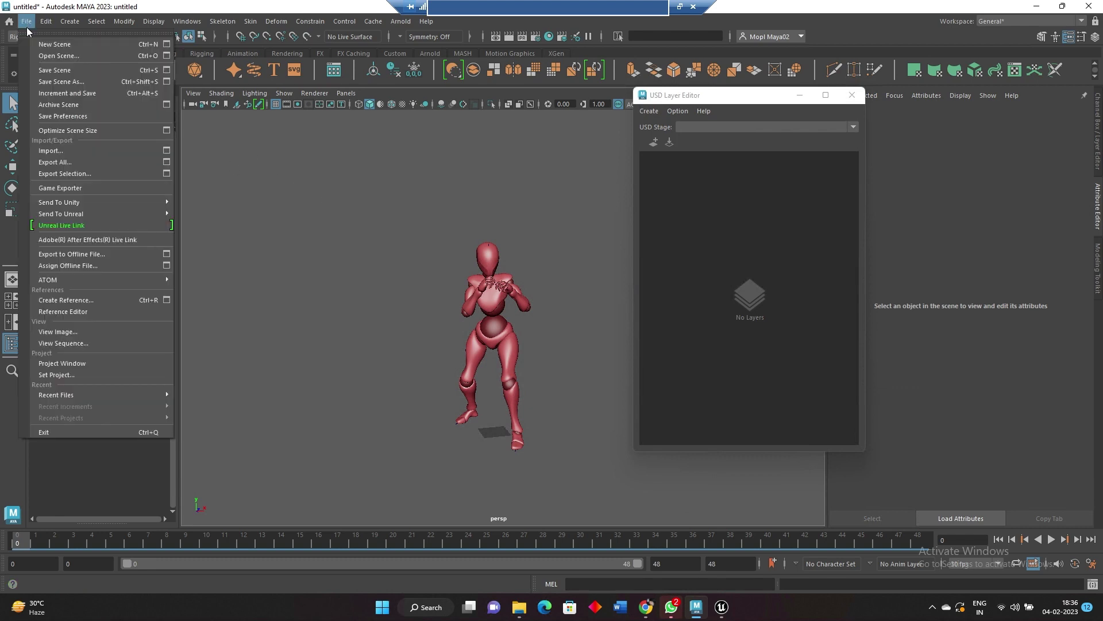
pyautogui.click(77, 163)
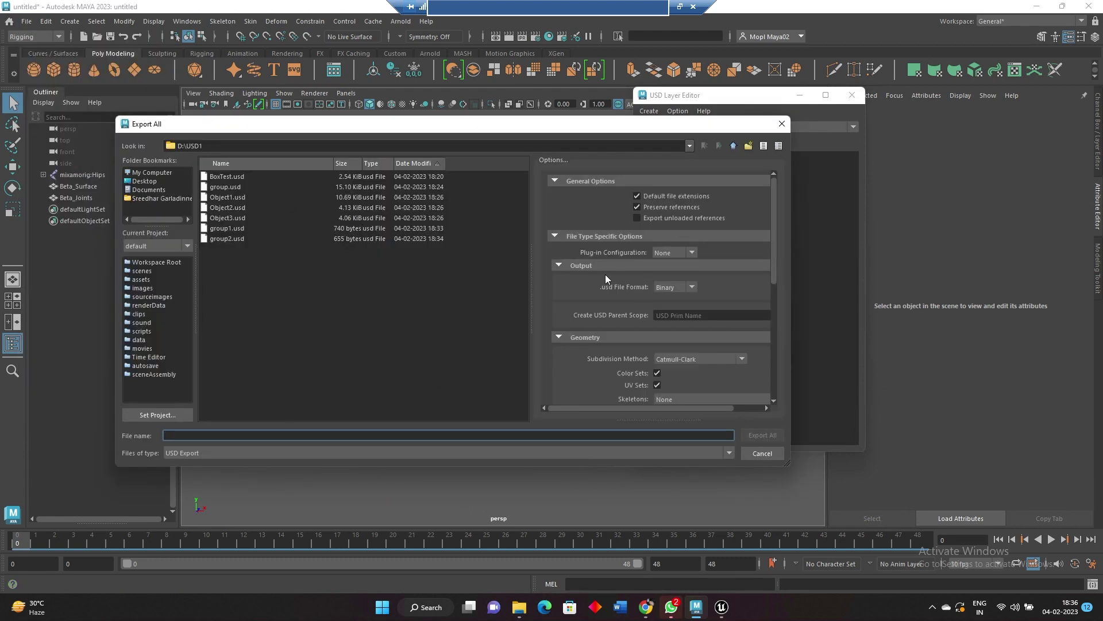
pyautogui.click(781, 124)
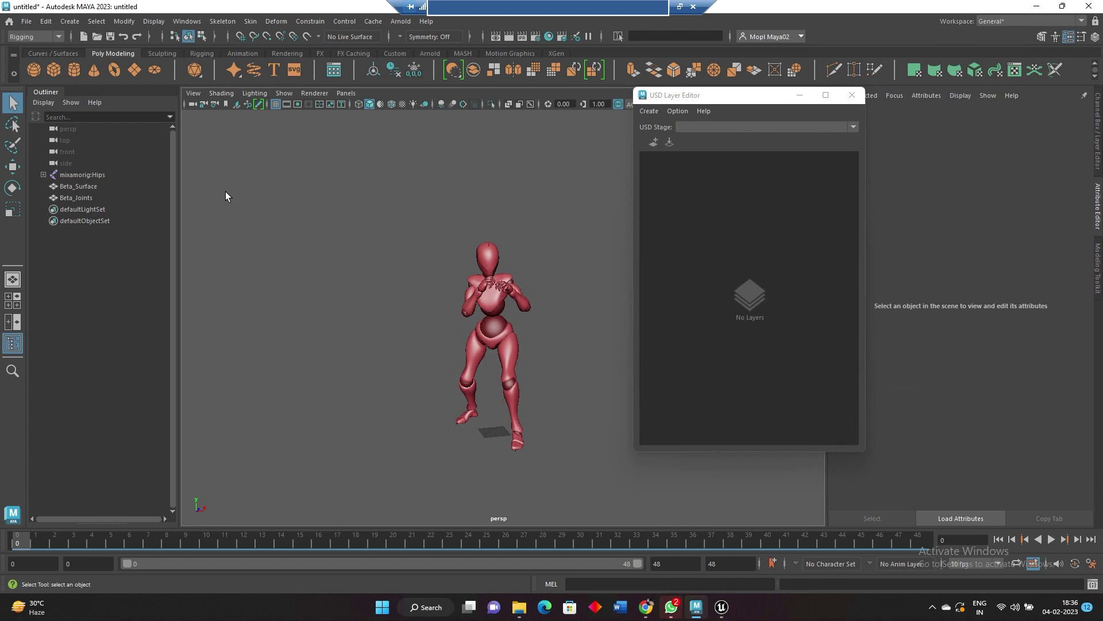
# Step: Select mixamorig:Hips, Beta_Surface and Beta_Joints together and open the options for exporting the selection
pyautogui.click(101, 187)
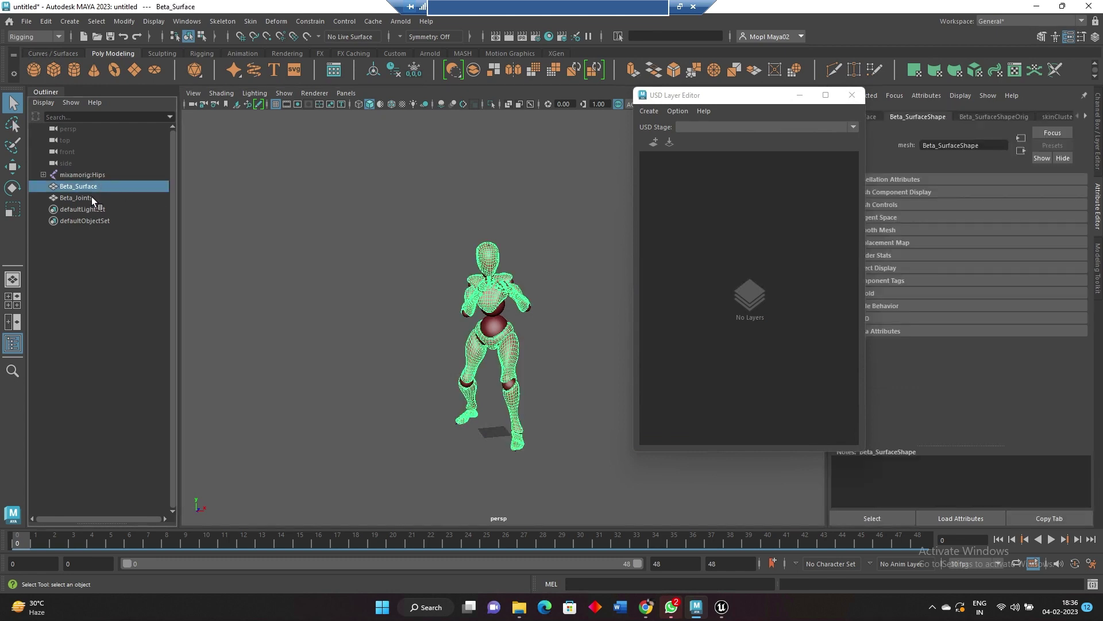
pyautogui.click(91, 197)
pyautogui.click(95, 180)
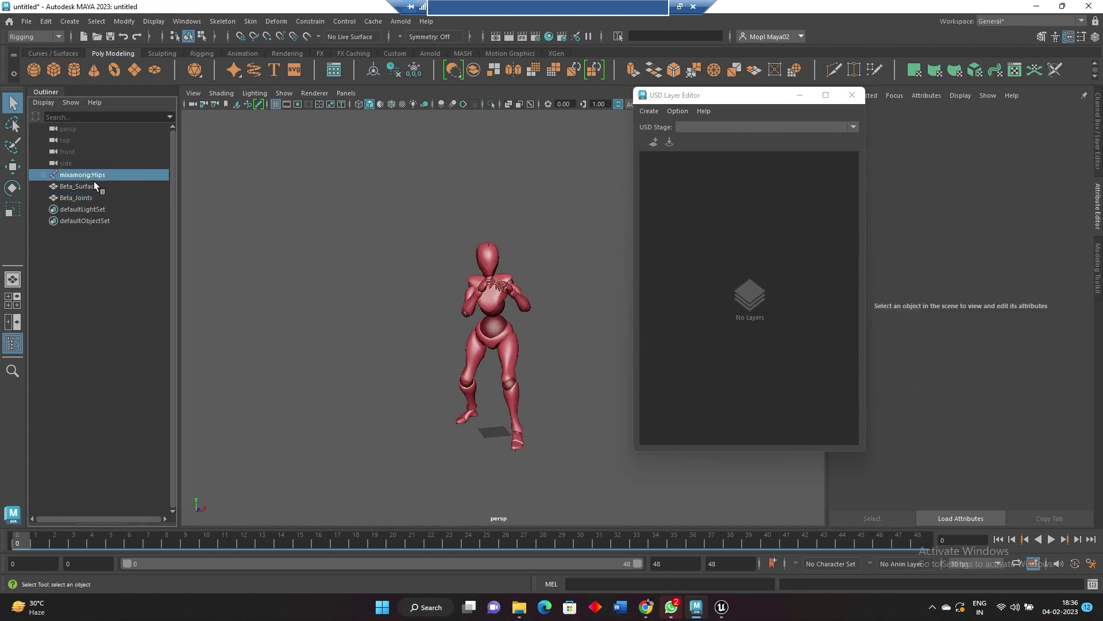
pyautogui.keyDown('shift'); pyautogui.click(94, 186); pyautogui.keyUp('shift')
pyautogui.keyDown('shift'); pyautogui.click(88, 198); pyautogui.keyUp('shift')
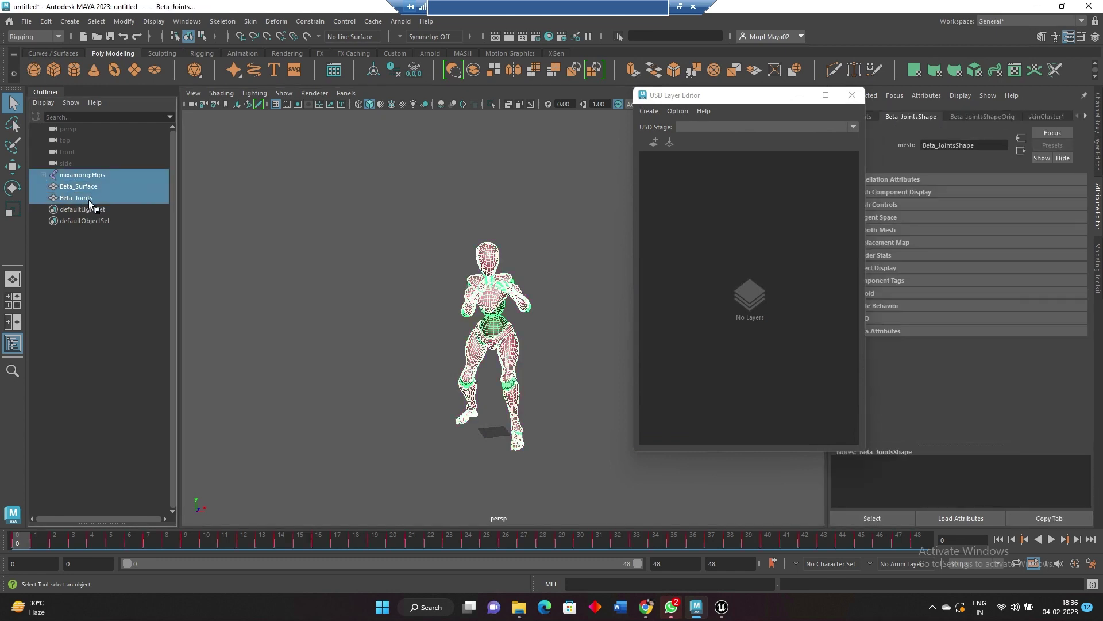
pyautogui.click(27, 23)
pyautogui.click(168, 174)
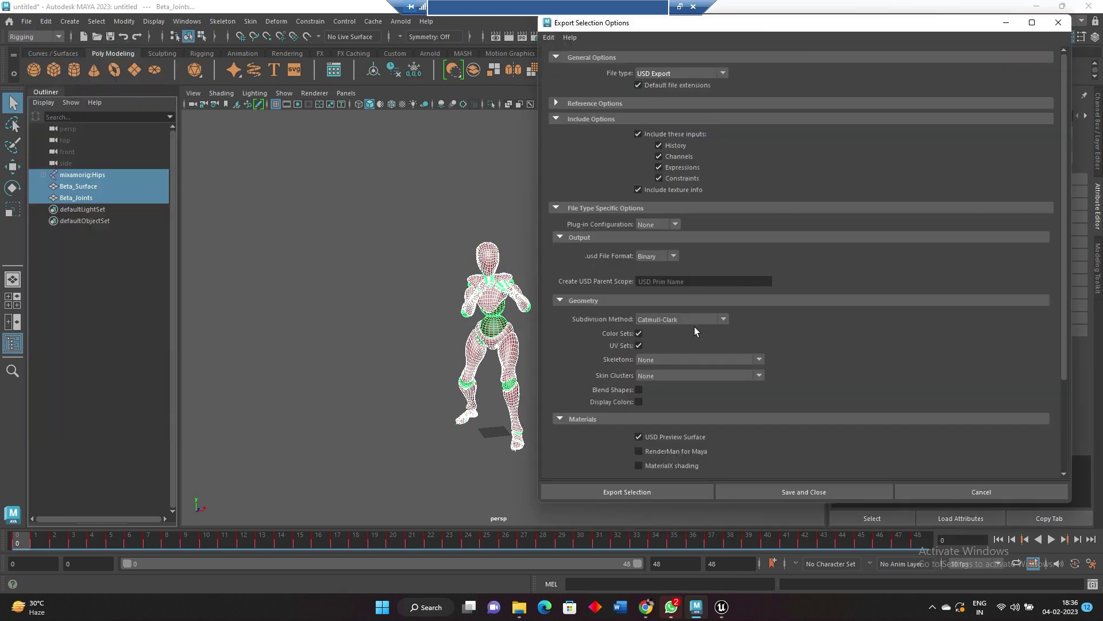
# Step: Set both Skeletons and Skin Clusters to All (Automatically Create SkelRoots) in the USD export options
pyautogui.scroll(-3, 694, 326)
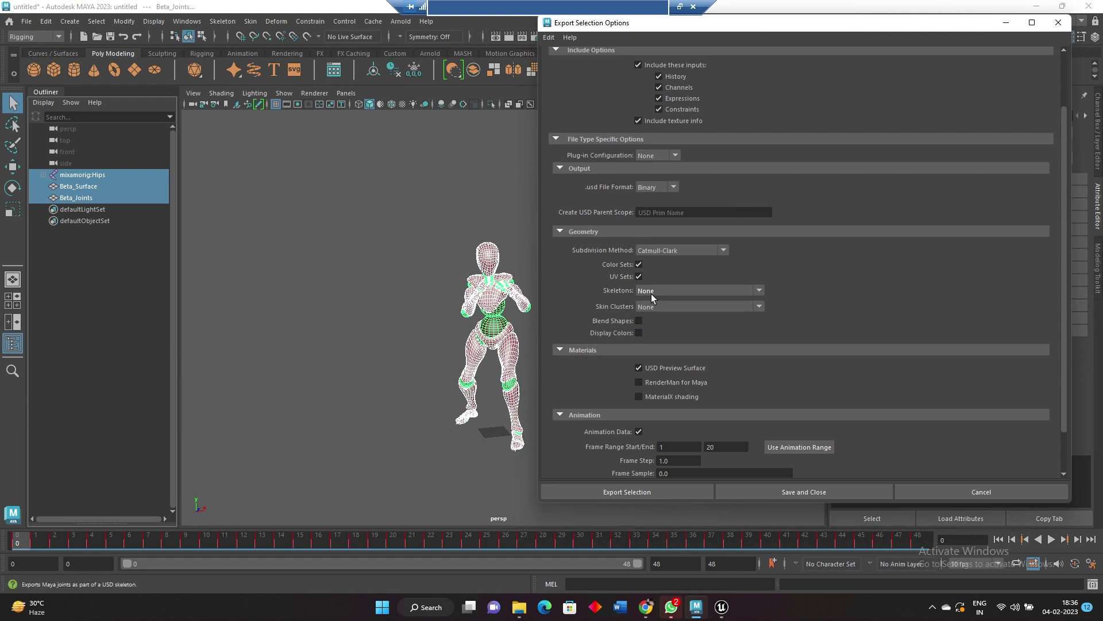
pyautogui.click(669, 291)
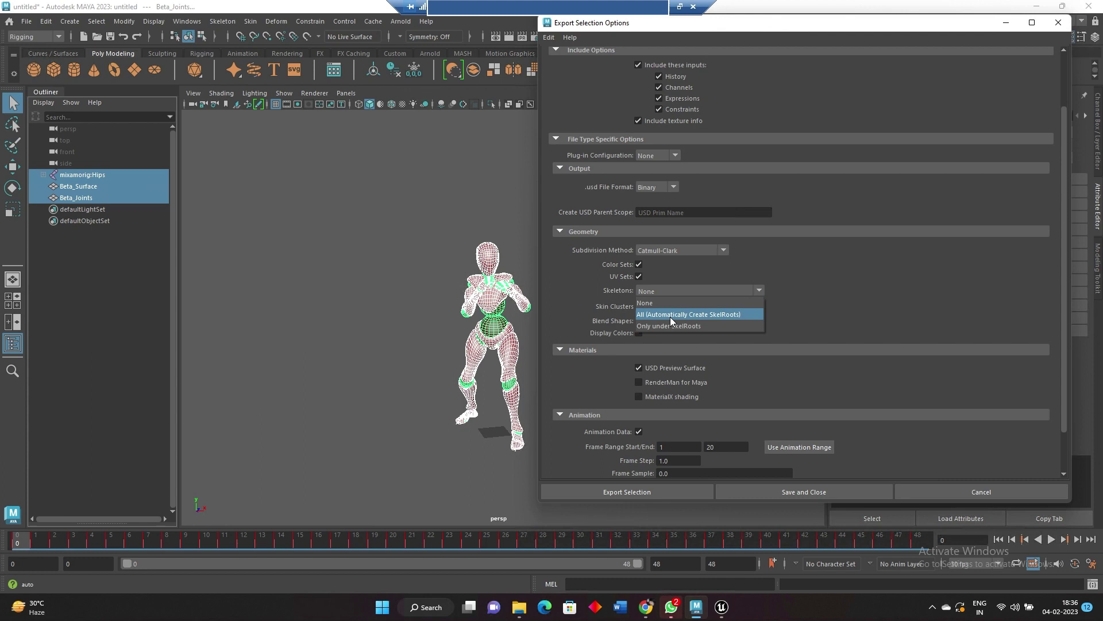
pyautogui.click(673, 316)
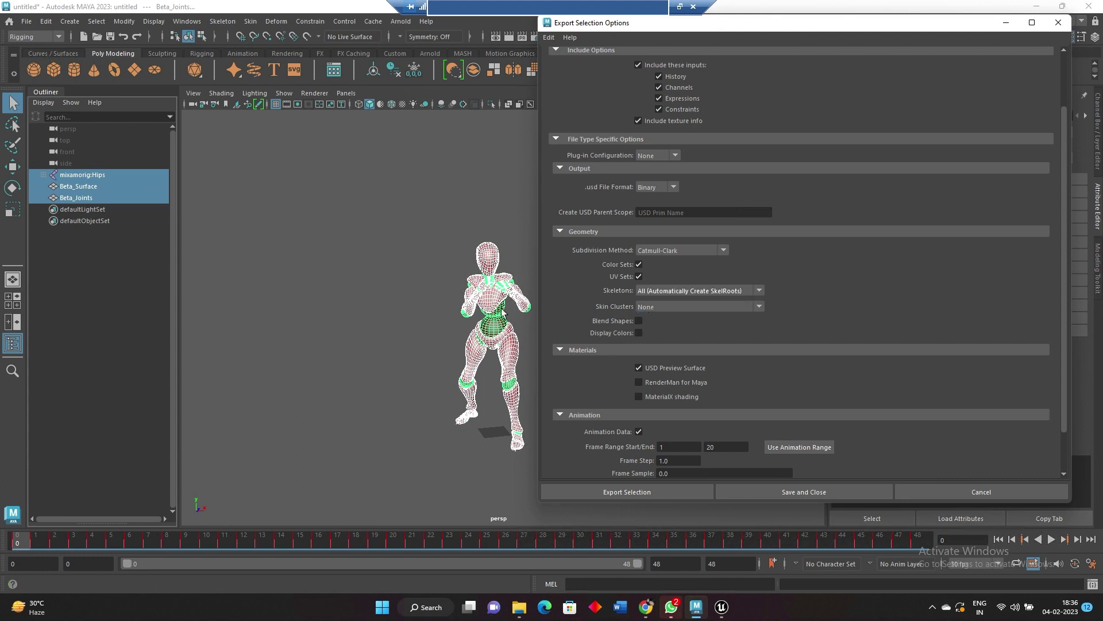
pyautogui.click(660, 308)
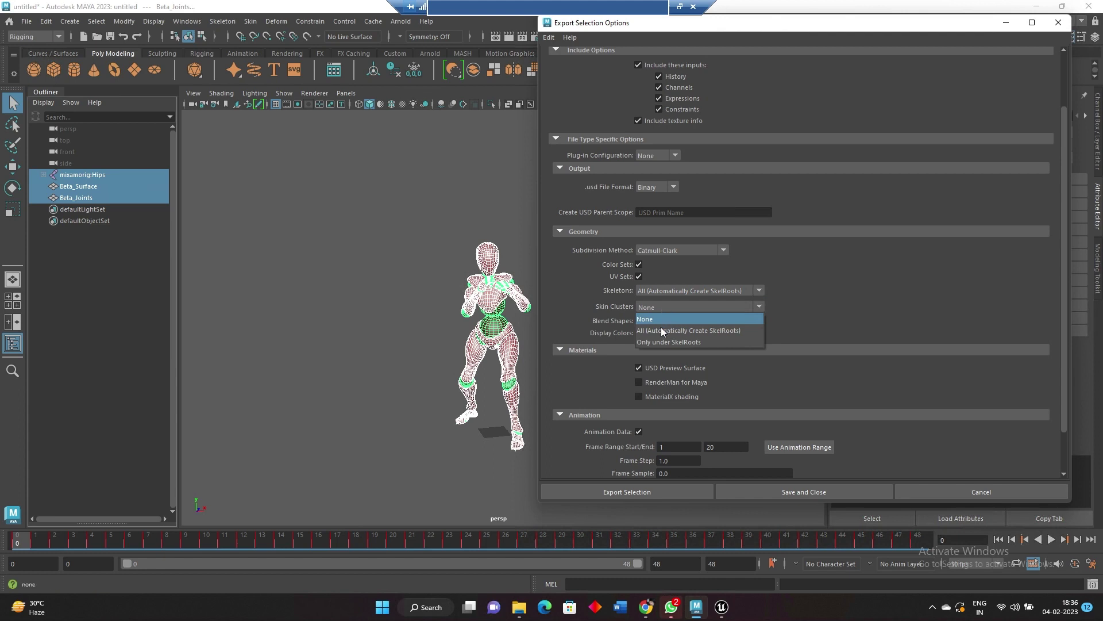
pyautogui.click(659, 330)
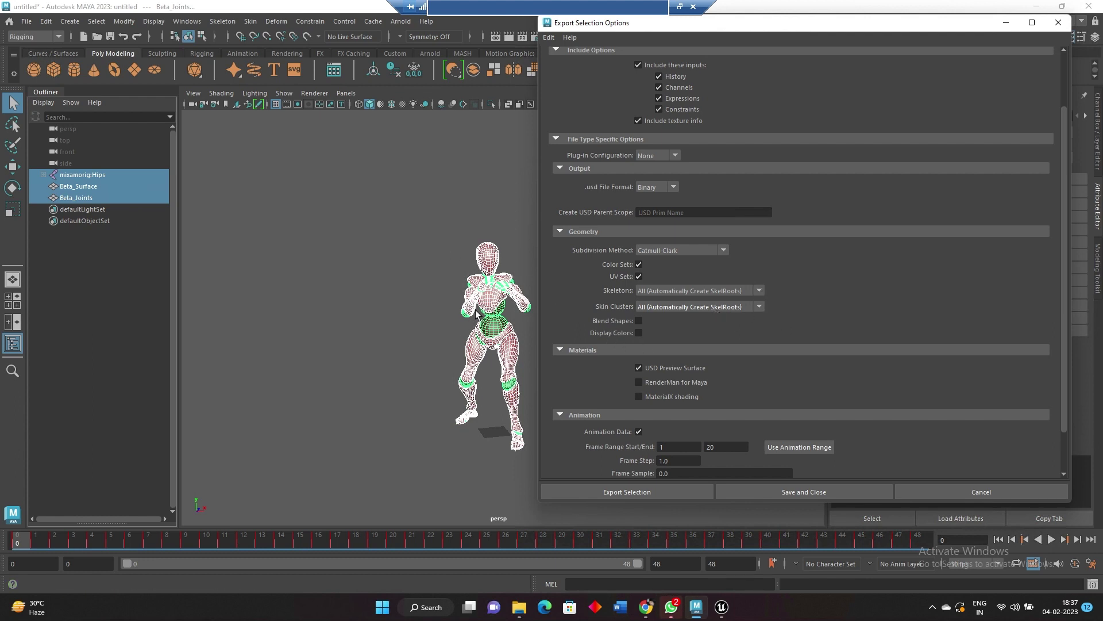
# Step: Set the end of the exported animation frame range to 48
pyautogui.scroll(-1, 705, 333)
pyautogui.scroll(-1, 704, 333)
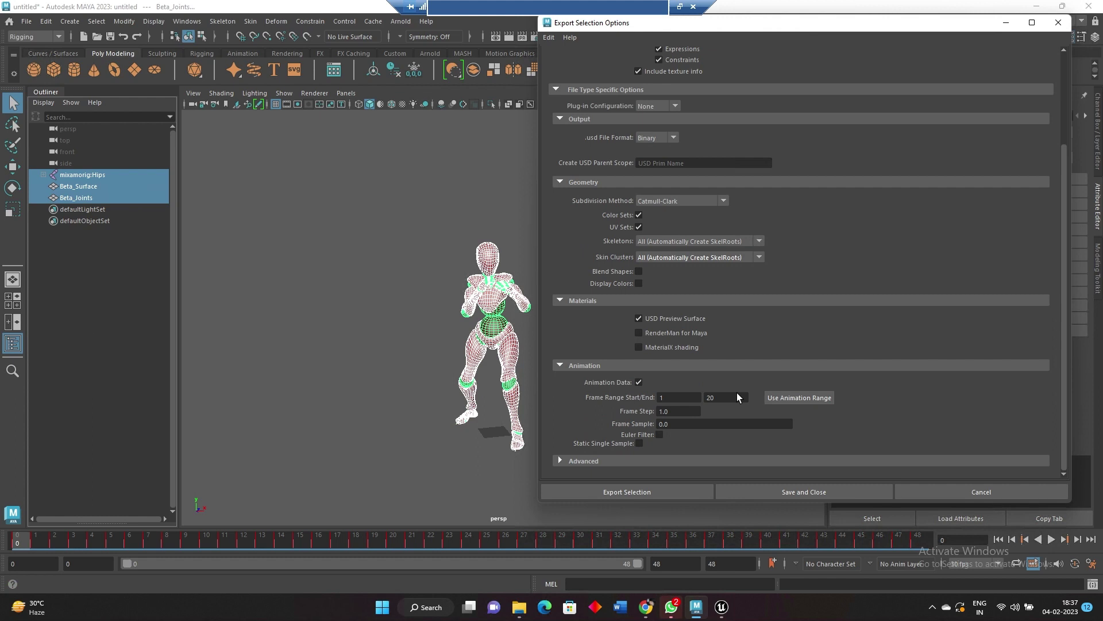
pyautogui.doubleClick(722, 397)
pyautogui.write('48')
pyautogui.press('Return')
# Step: Try to export the selected skeleton and meshes as a USD file named Kick in D:\USD1
pyautogui.click(628, 494)
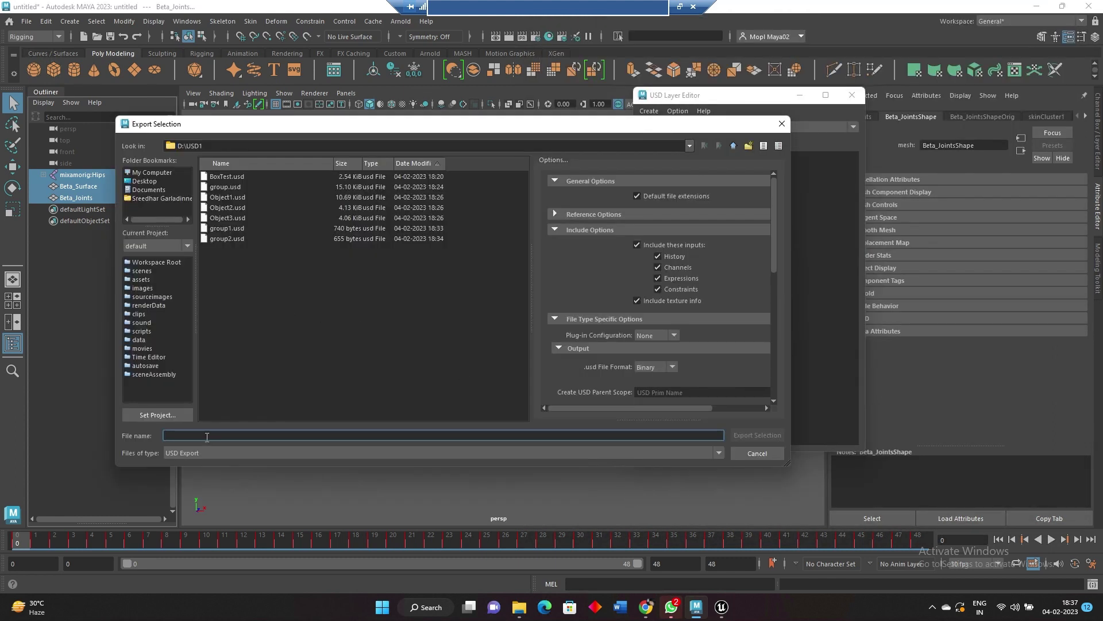
pyautogui.write('Kick')
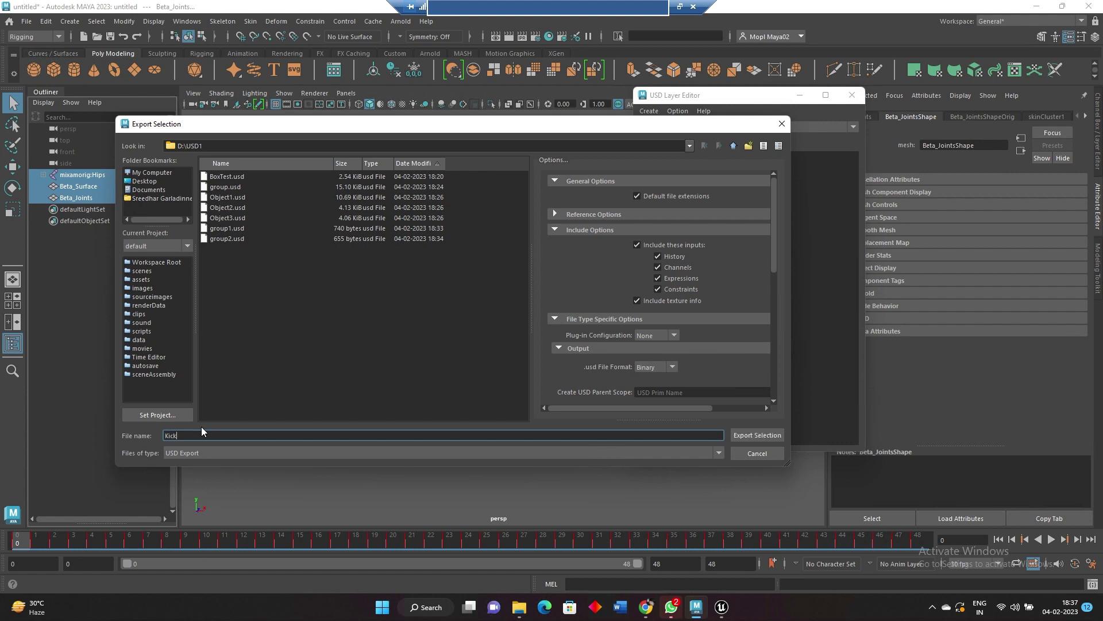
pyautogui.click(770, 434)
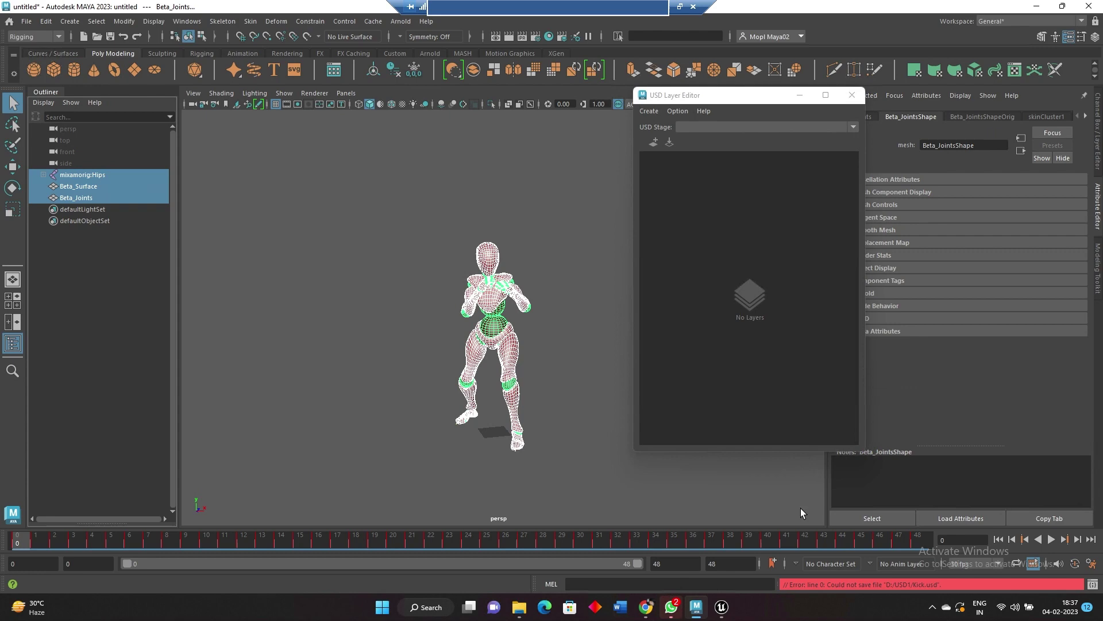
# Step: Read the export messages in the Script Editor, close it and clear the selection
pyautogui.click(1093, 584)
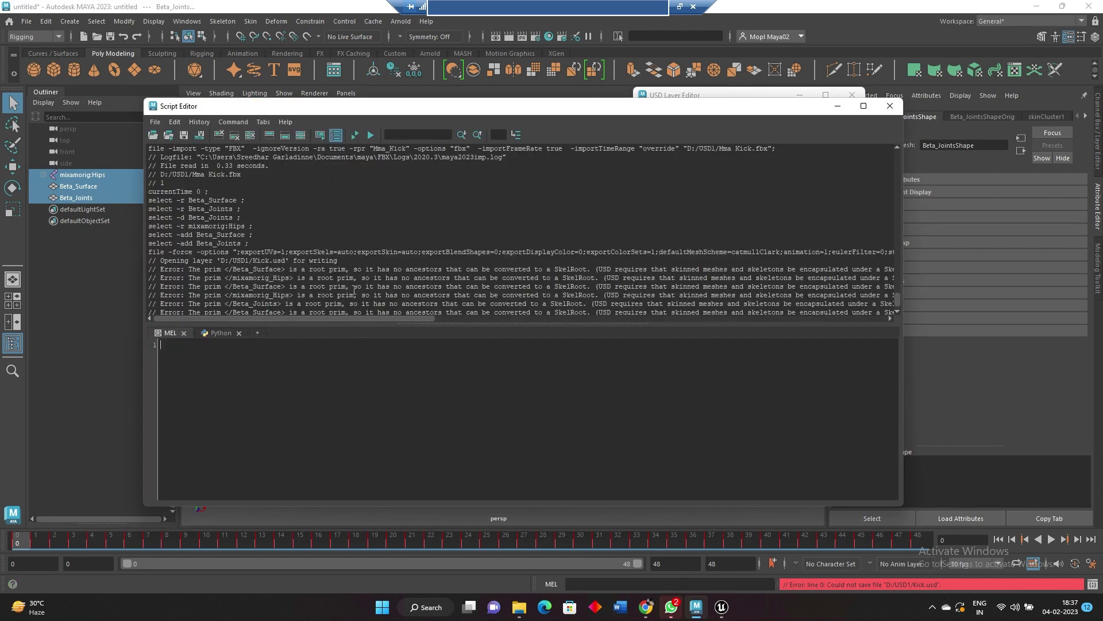
pyautogui.scroll(-1, 354, 290)
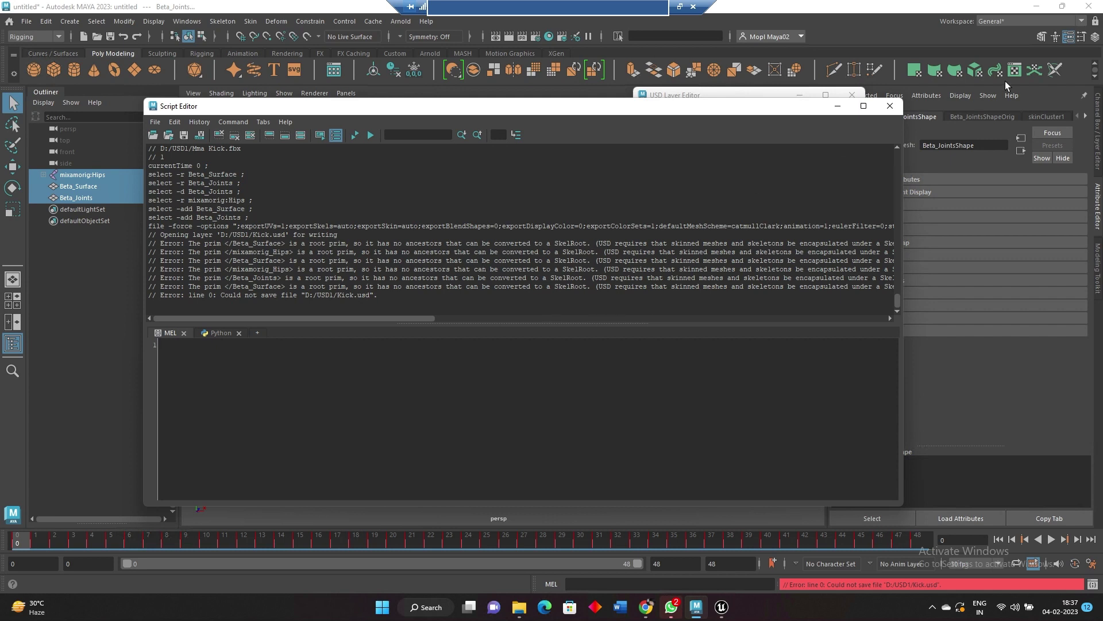
pyautogui.click(890, 106)
pyautogui.click(30, 248)
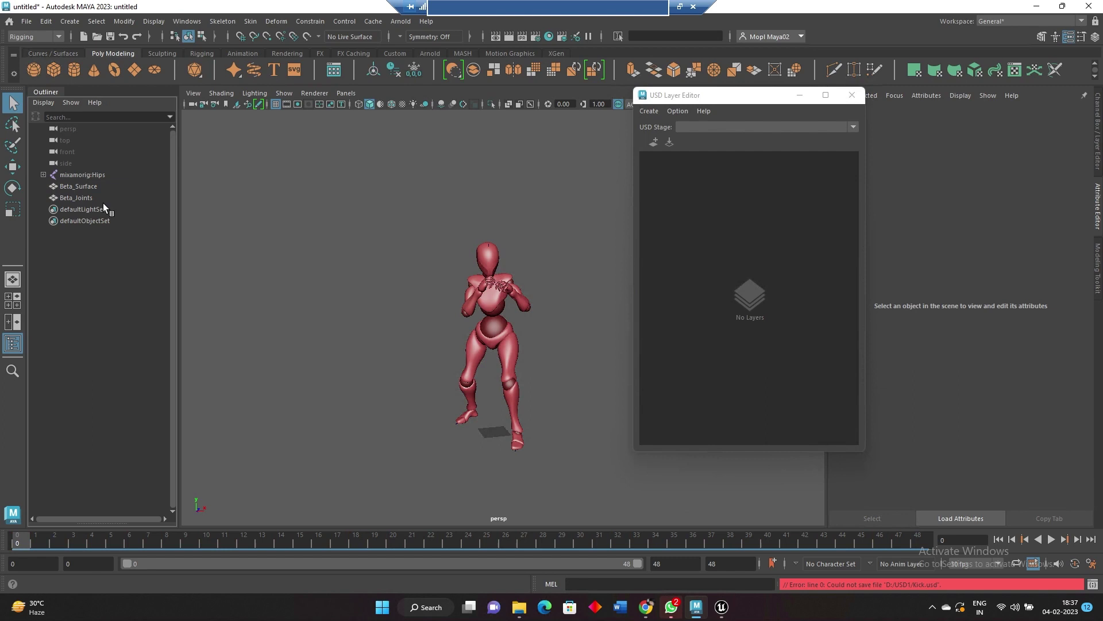
# Step: Group mixamorig:Hips, Beta_Surface and Beta_Joints under one parent and clear the selection
pyautogui.click(99, 174)
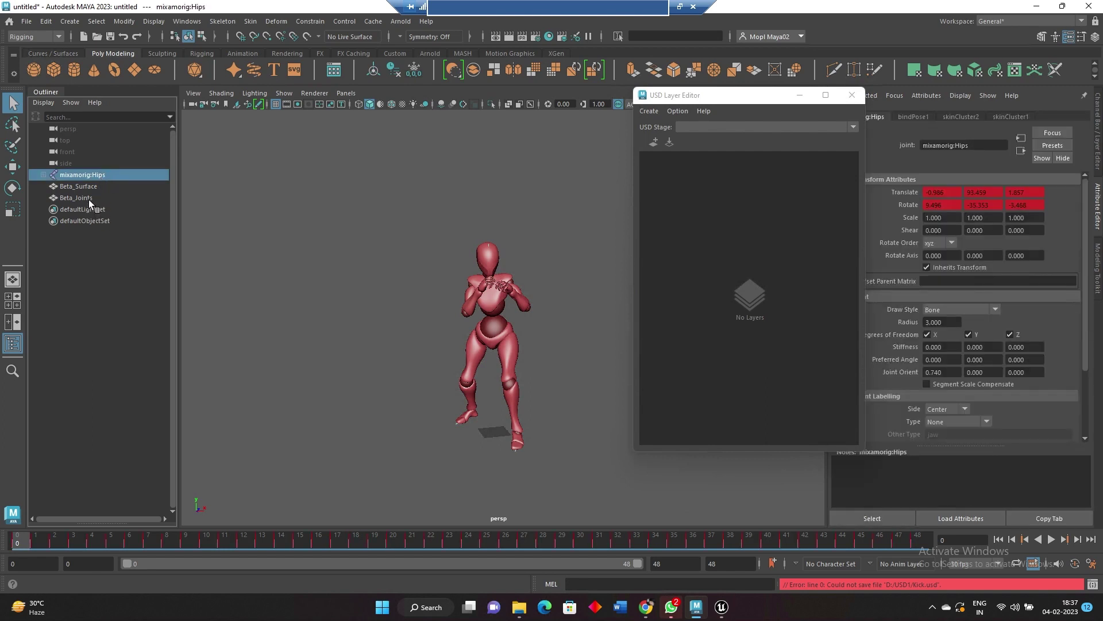
pyautogui.moveTo(87, 199); pyautogui.dragTo(97, 176)
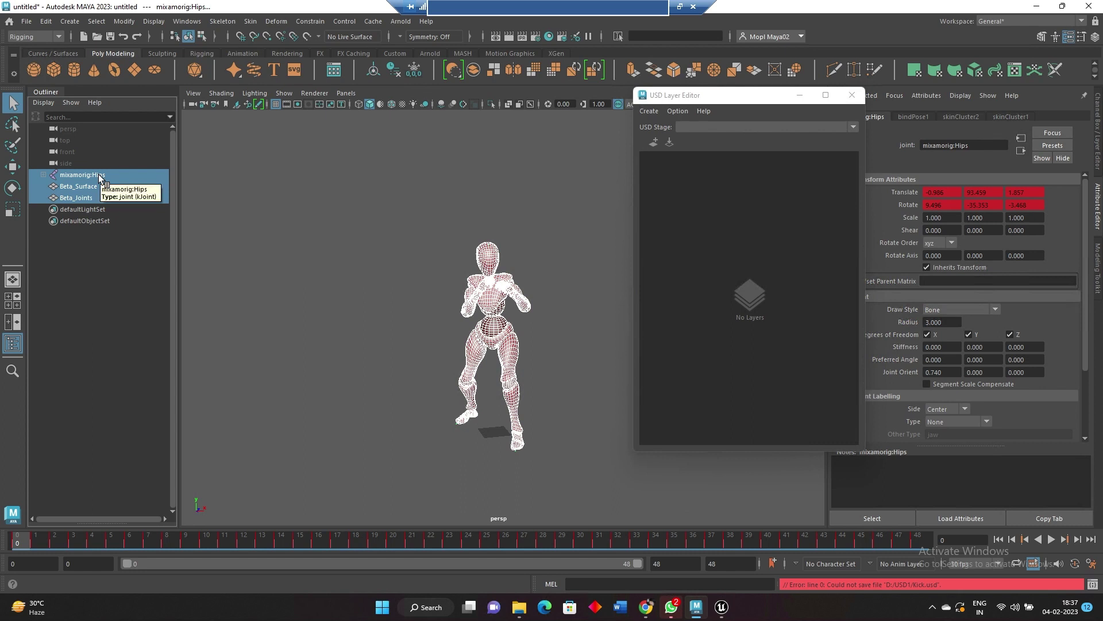
pyautogui.hotkey('ctrl', 'g')
pyautogui.click(87, 250)
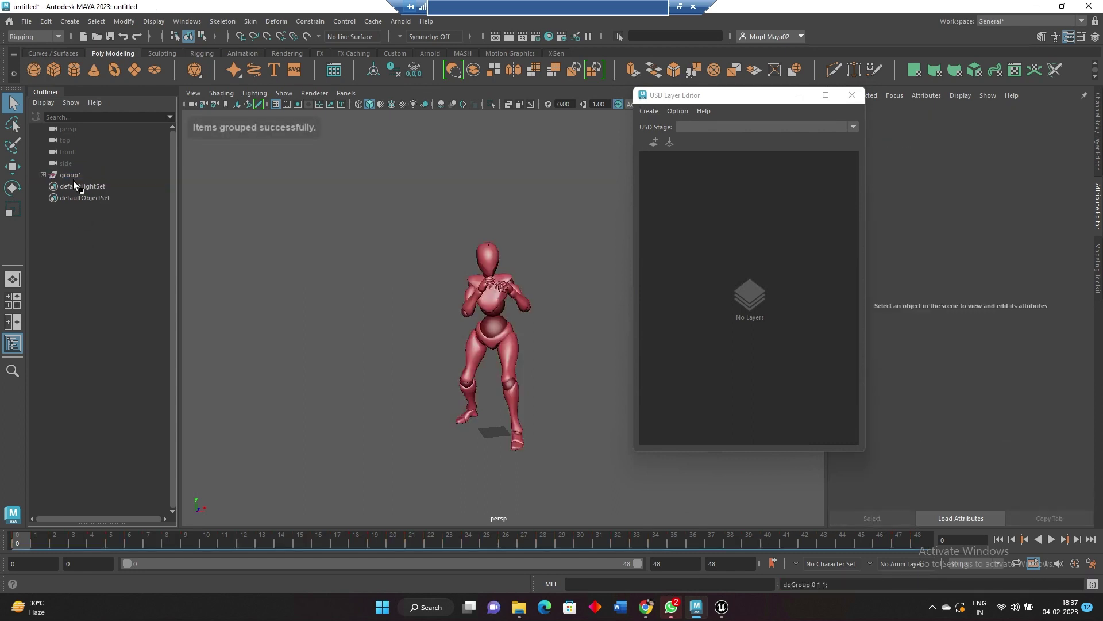
# Step: Inspect the character's new group, expanding its hierarchy and selecting the mixamorig:Hips joint inside it
pyautogui.click(74, 176)
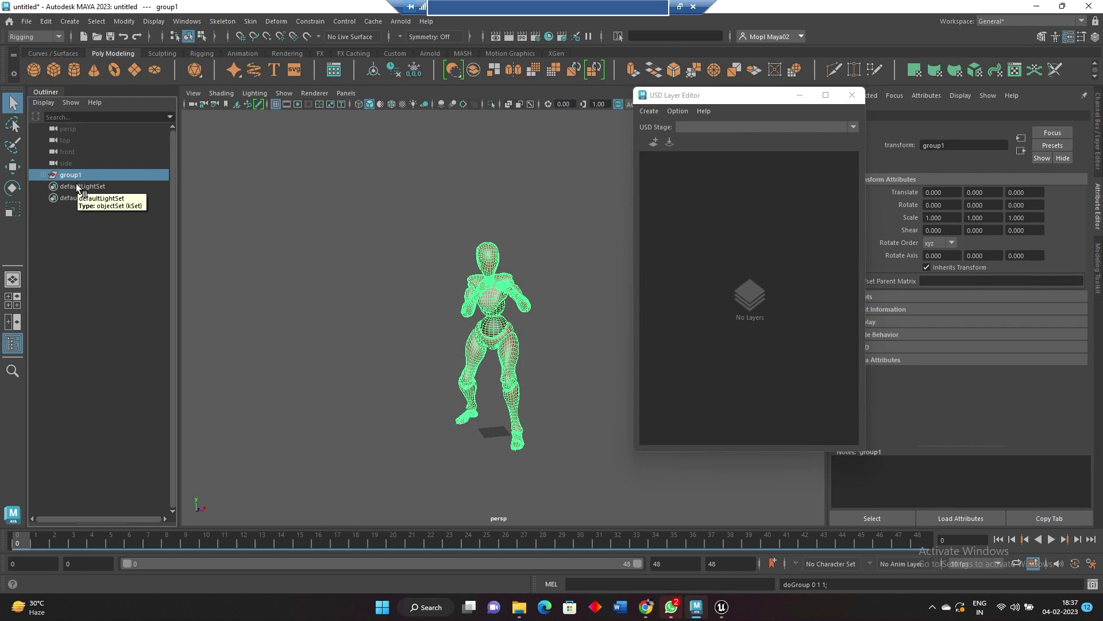
pyautogui.click(75, 208)
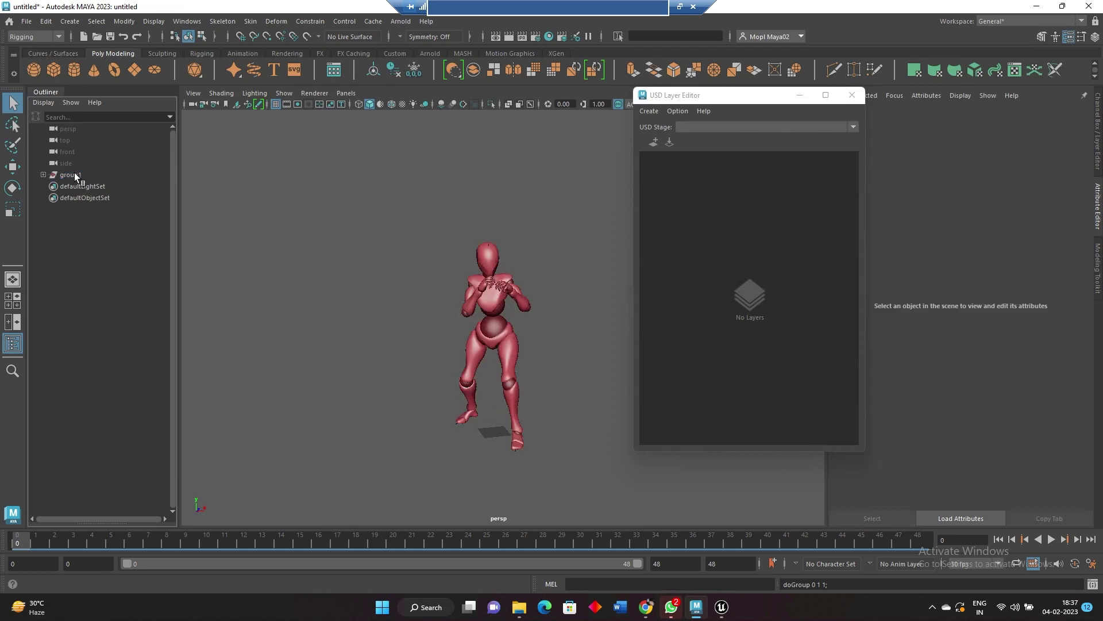
pyautogui.click(43, 175)
pyautogui.click(85, 208)
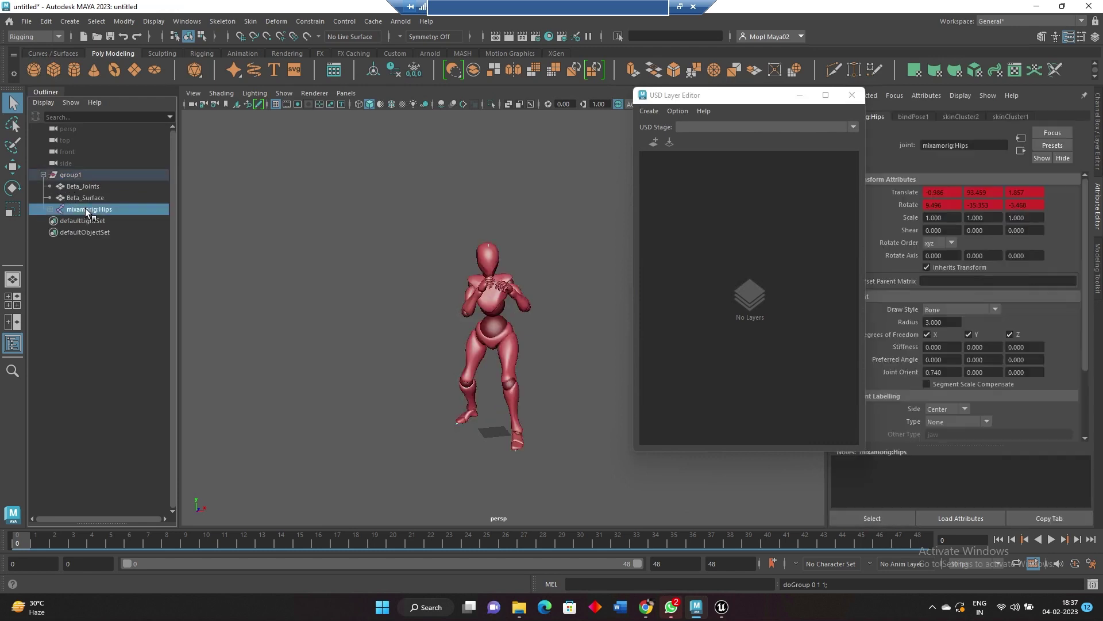
# Step: Switch the viewport to wireframe display and select the mixamorig:Hips joint to examine the skeleton inside the character
pyautogui.click(371, 274)
pyautogui.press('4')
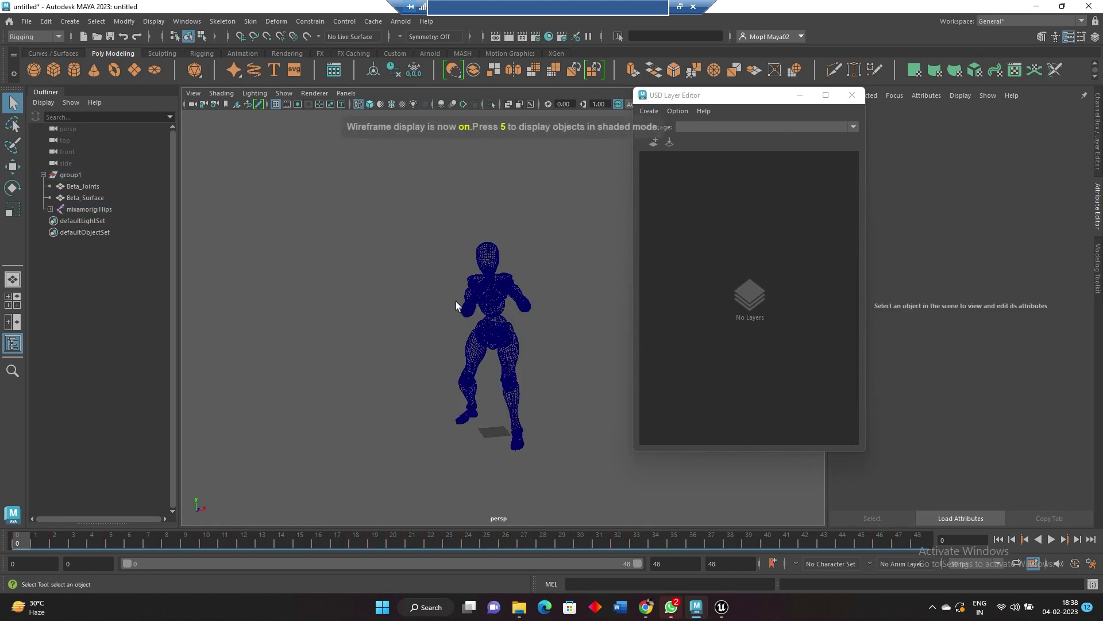
pyautogui.click(100, 211)
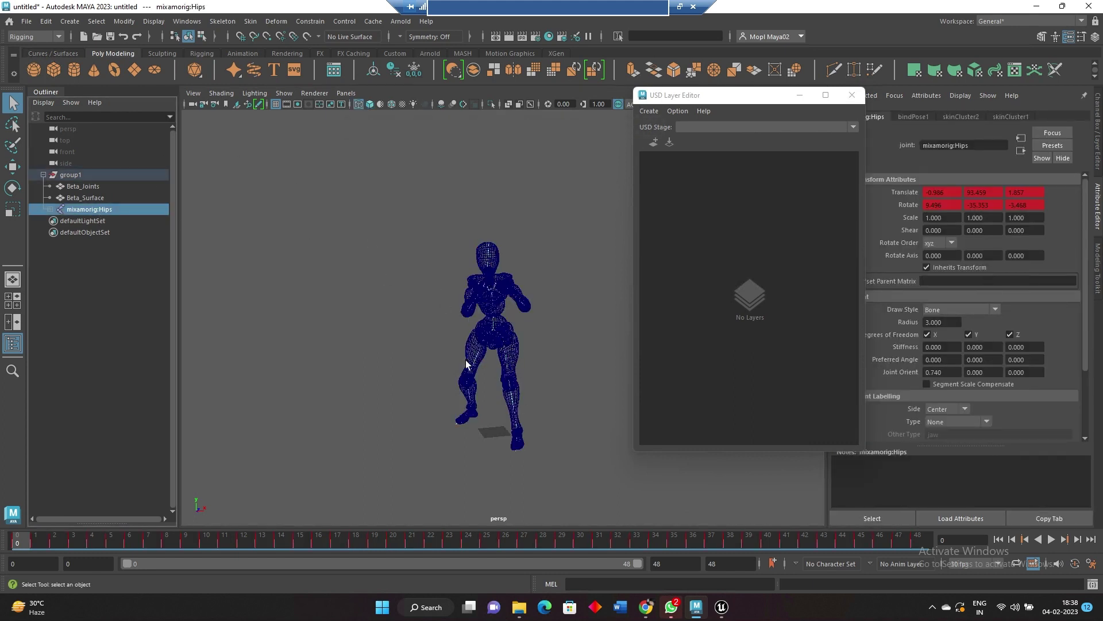
# Step: Export the selected group1 with its skeleton, skin clusters and animation data as USD, overwriting Kick.usd in D:\USD1, and clear the selection
pyautogui.click(72, 175)
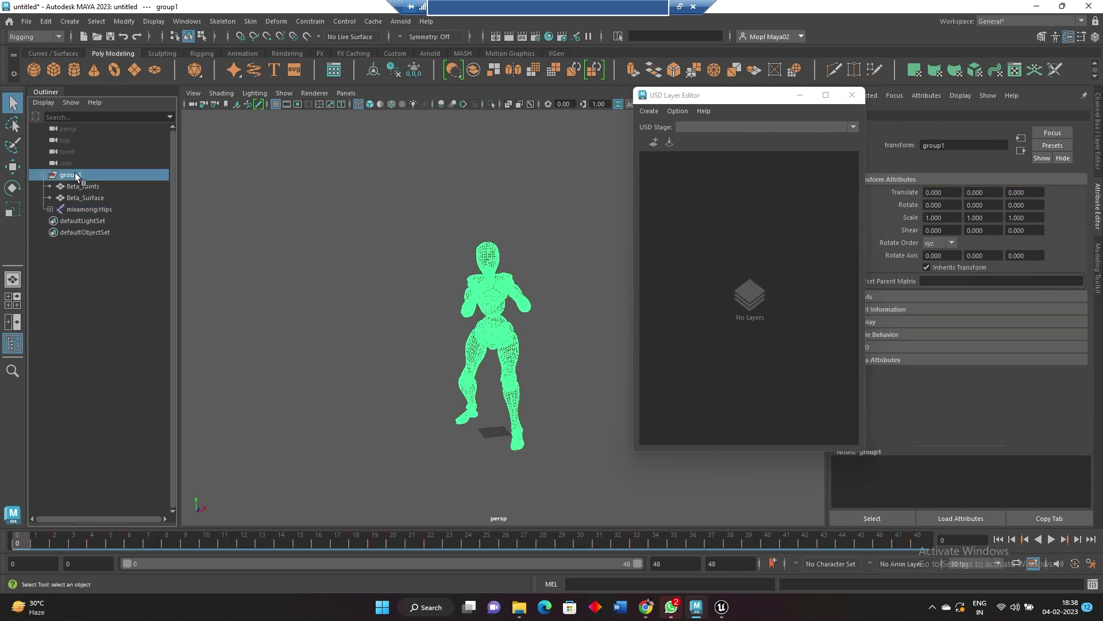
pyautogui.click(27, 21)
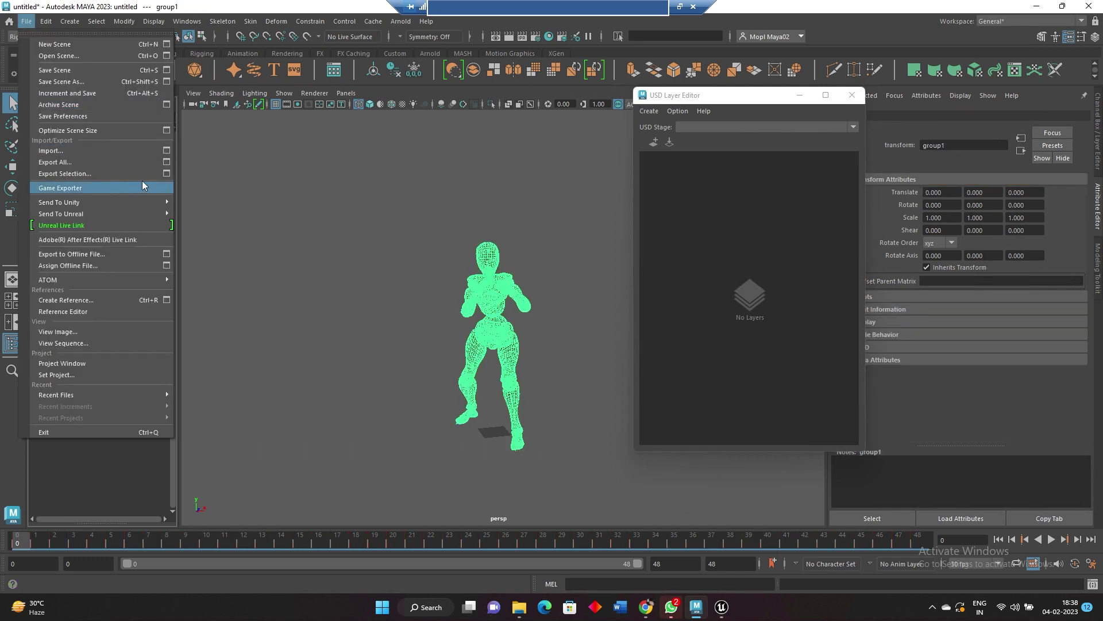
pyautogui.click(167, 175)
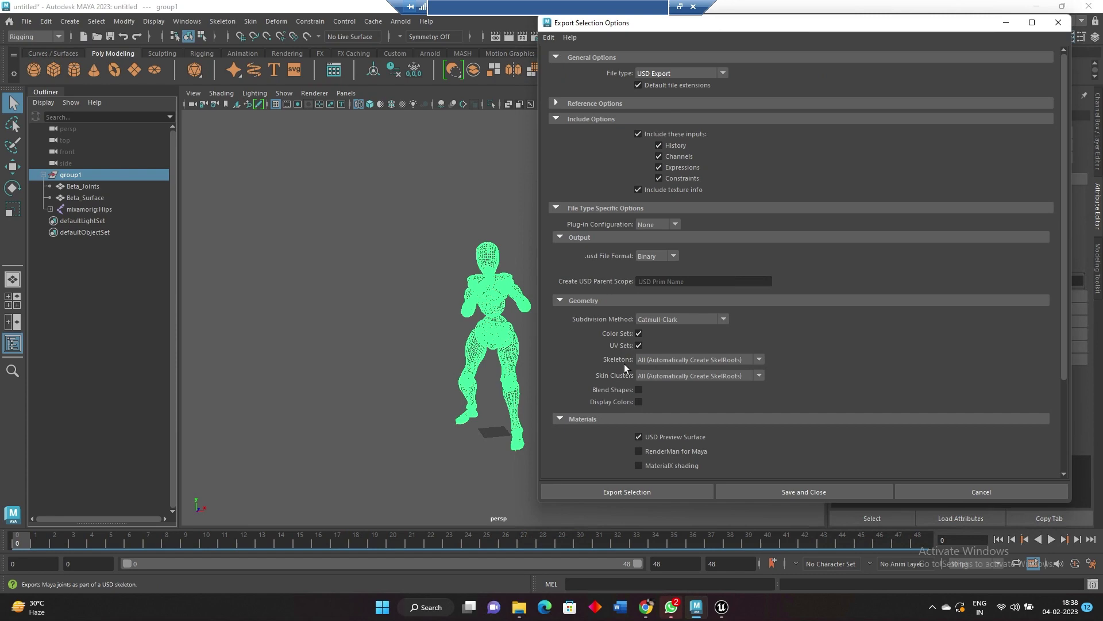
pyautogui.scroll(-3, 794, 360)
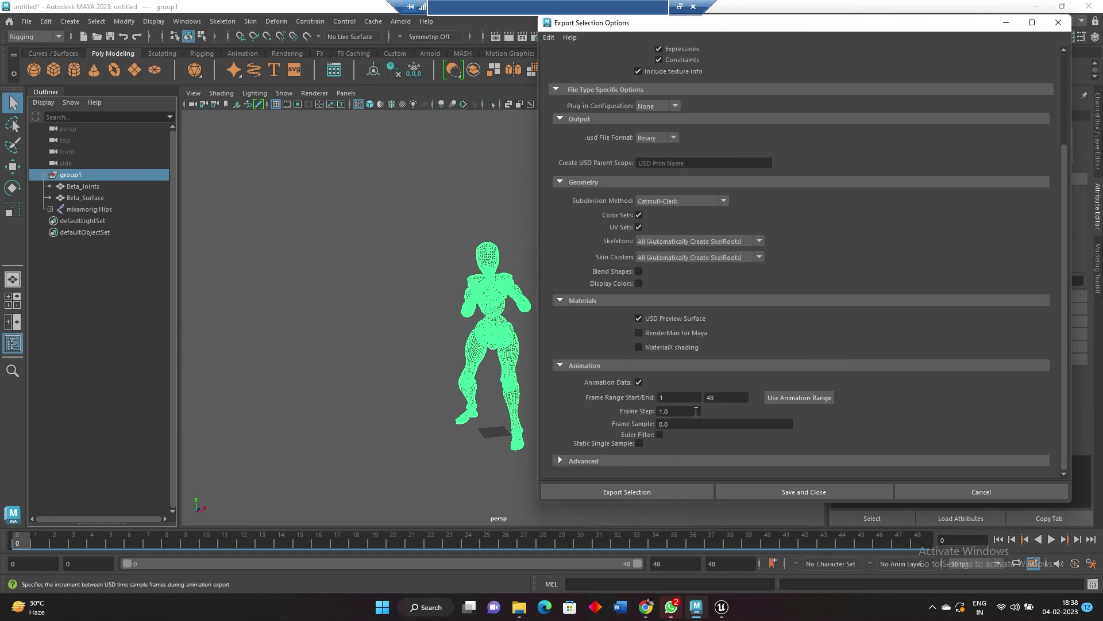
pyautogui.click(639, 491)
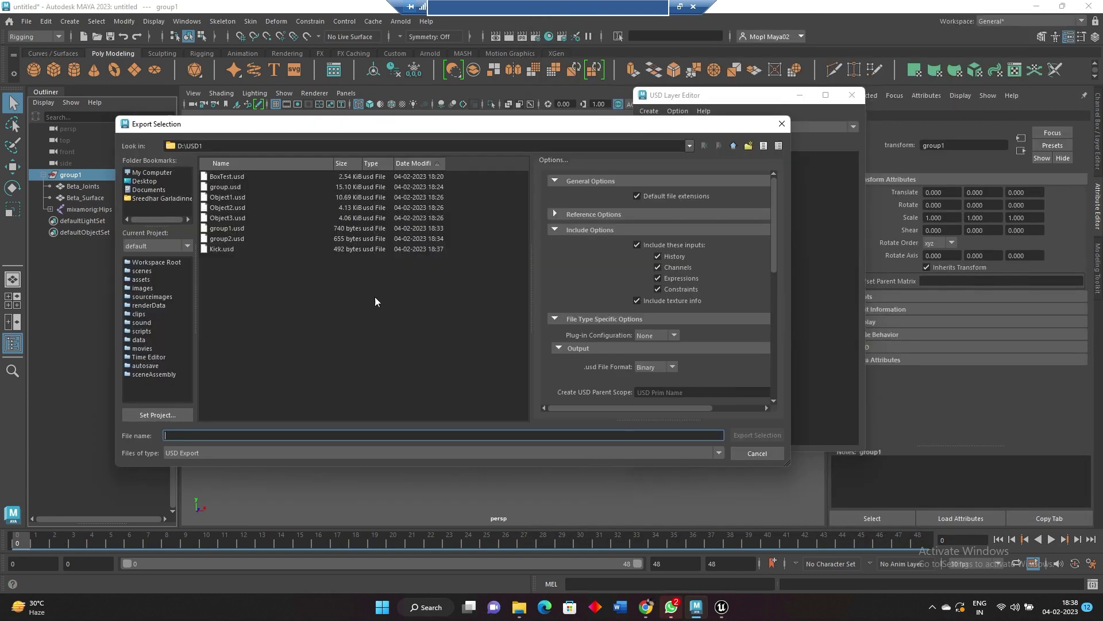
pyautogui.click(223, 251)
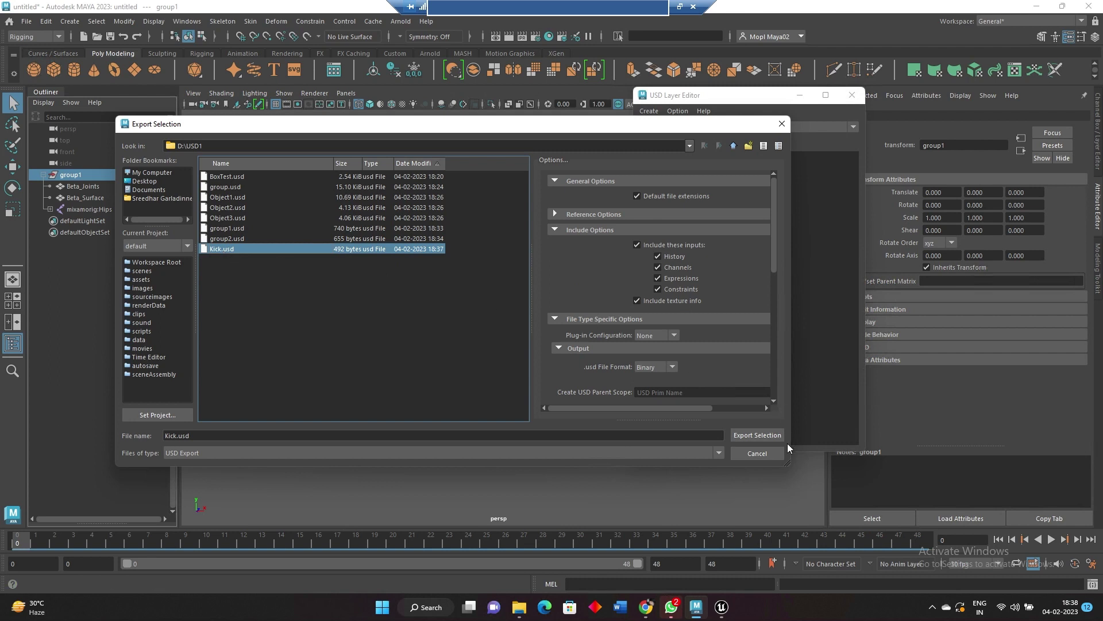
pyautogui.click(741, 437)
pyautogui.click(428, 313)
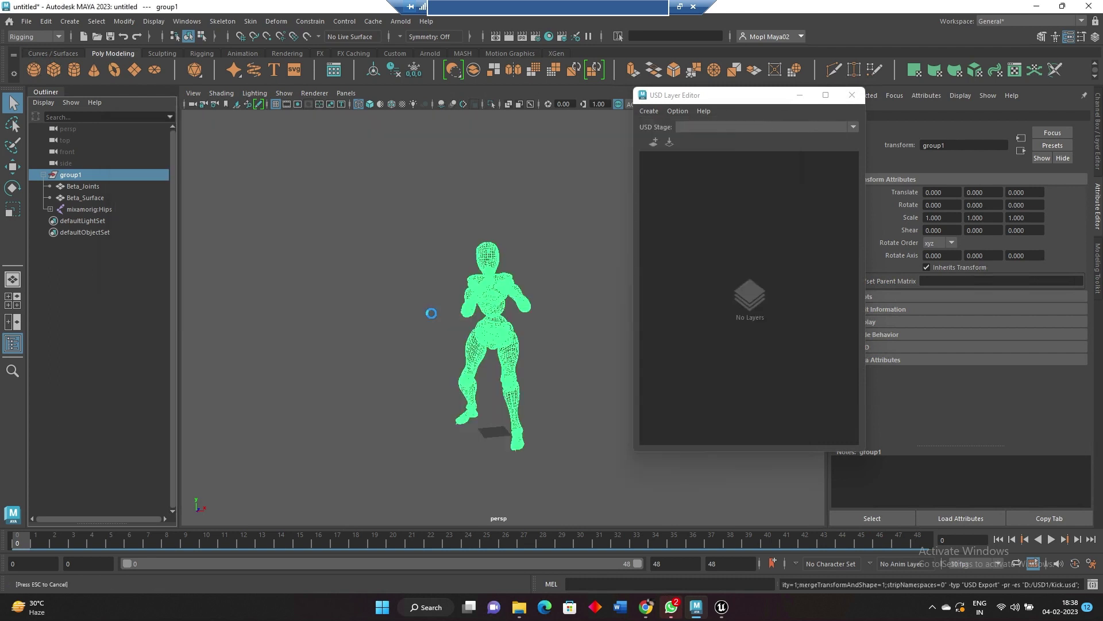
pyautogui.click(427, 314)
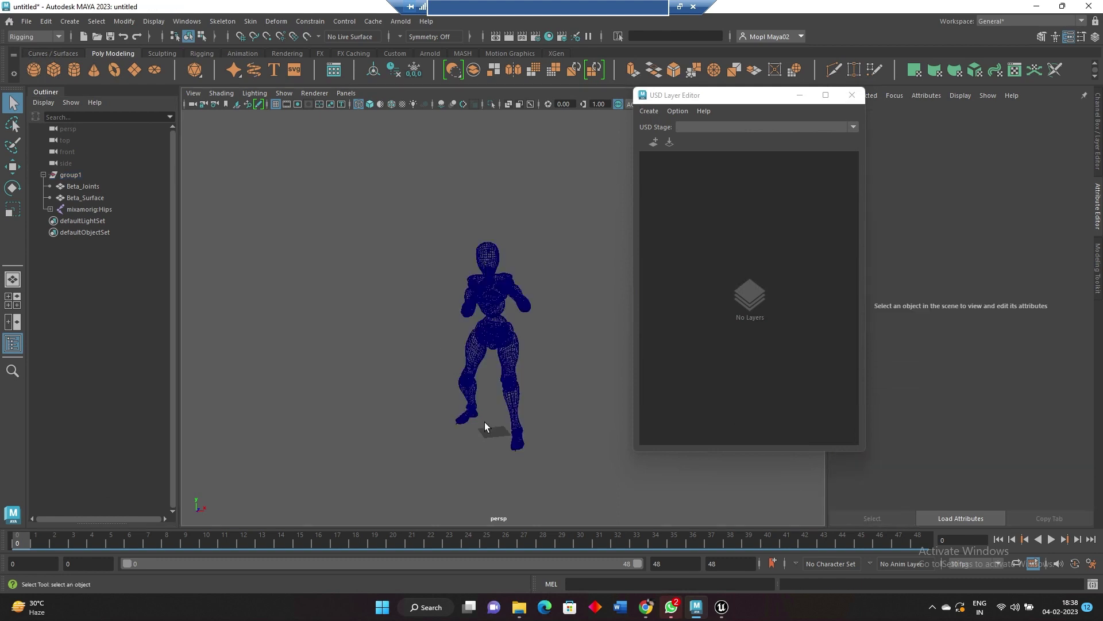
# Step: Check the exported Kick.usd file's size in the USD1 folder in File Explorer and minimize the folder window
pyautogui.click(524, 612)
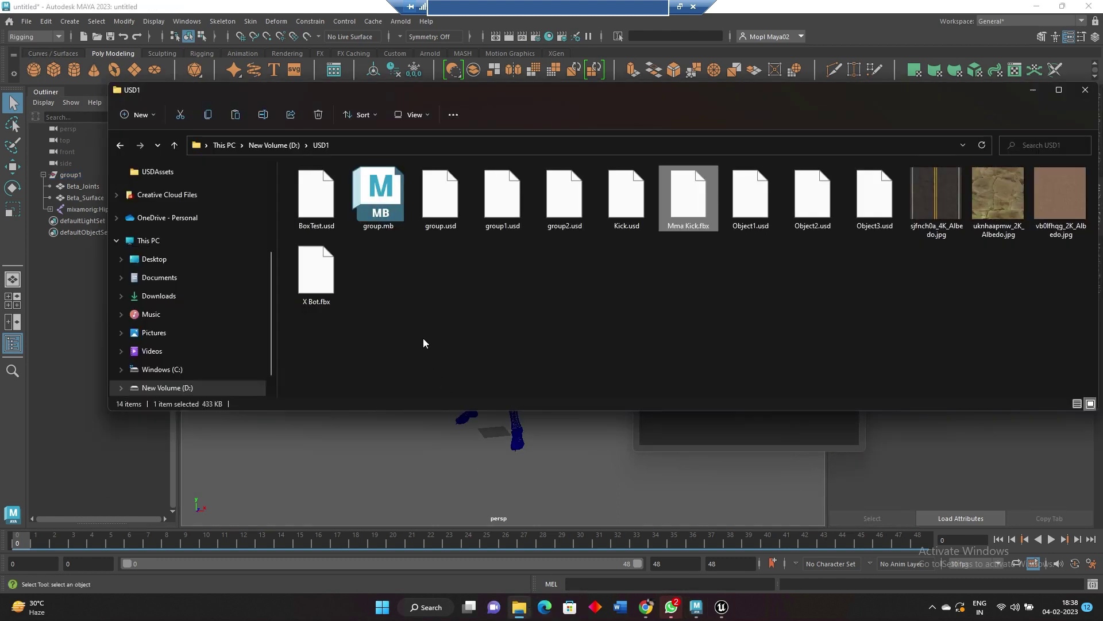
pyautogui.click(629, 210)
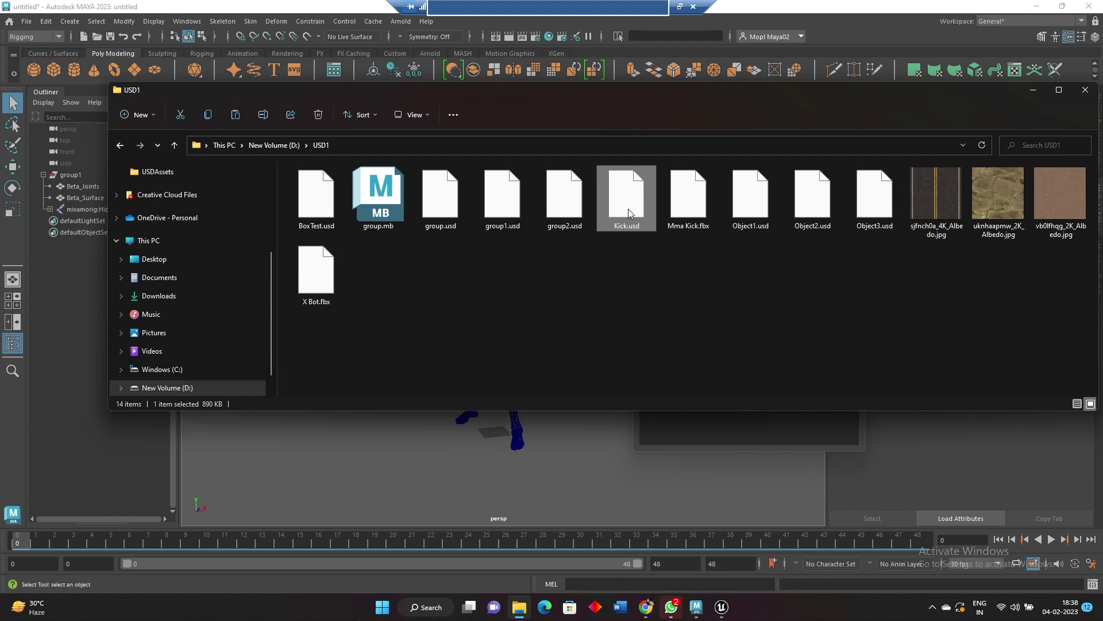
pyautogui.click(526, 329)
pyautogui.click(1032, 90)
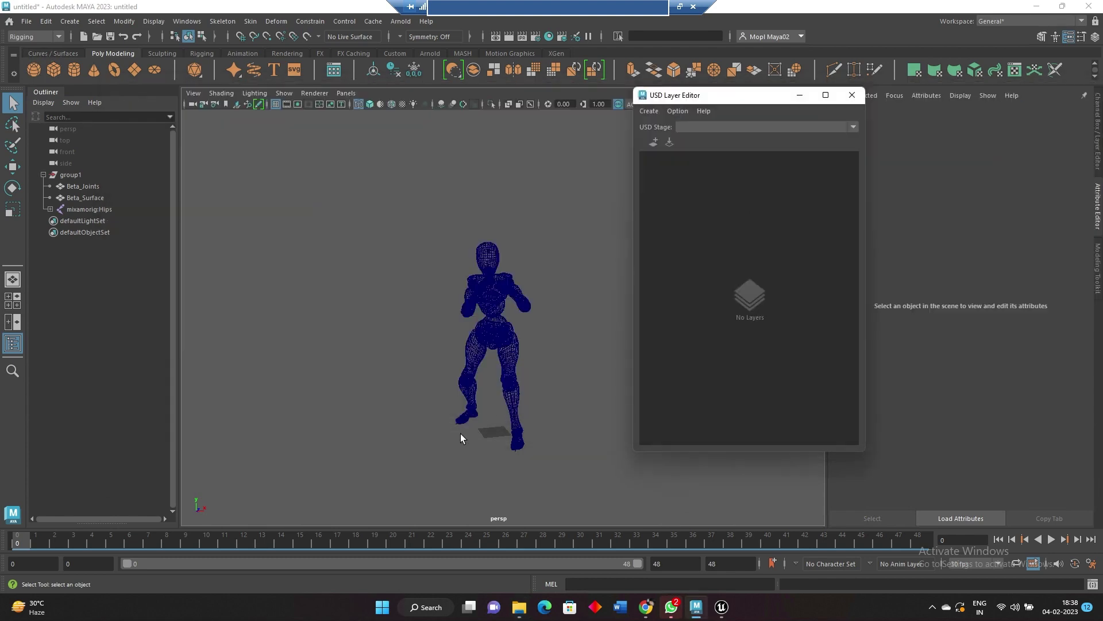
# Step: Switch to Unreal Editor and close the group2.usd stage that is loaded in the level
pyautogui.click(720, 611)
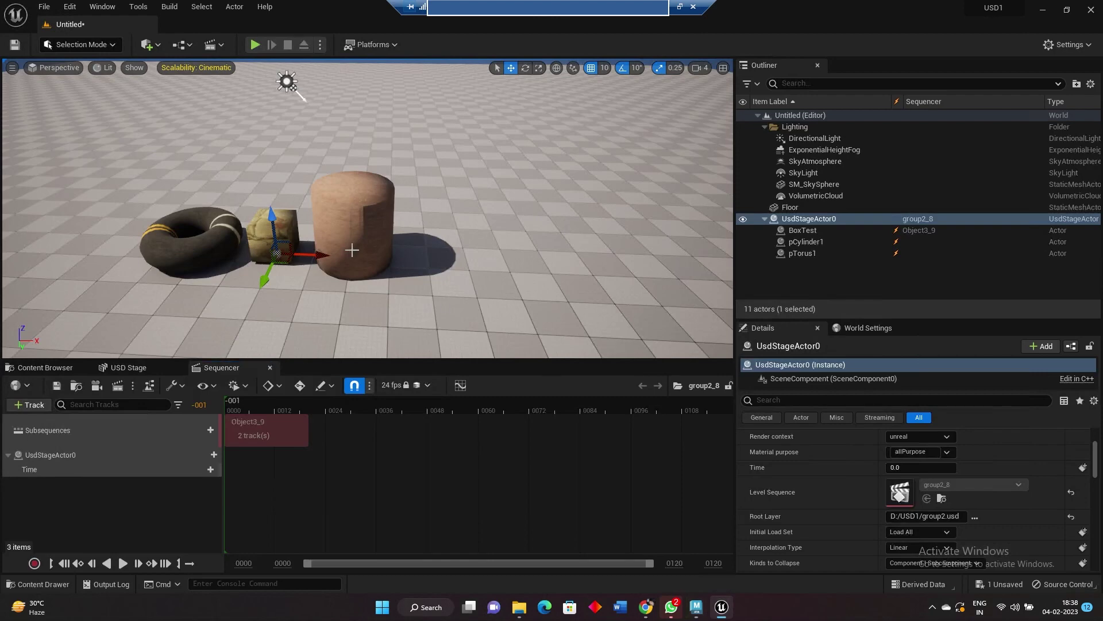
pyautogui.click(126, 369)
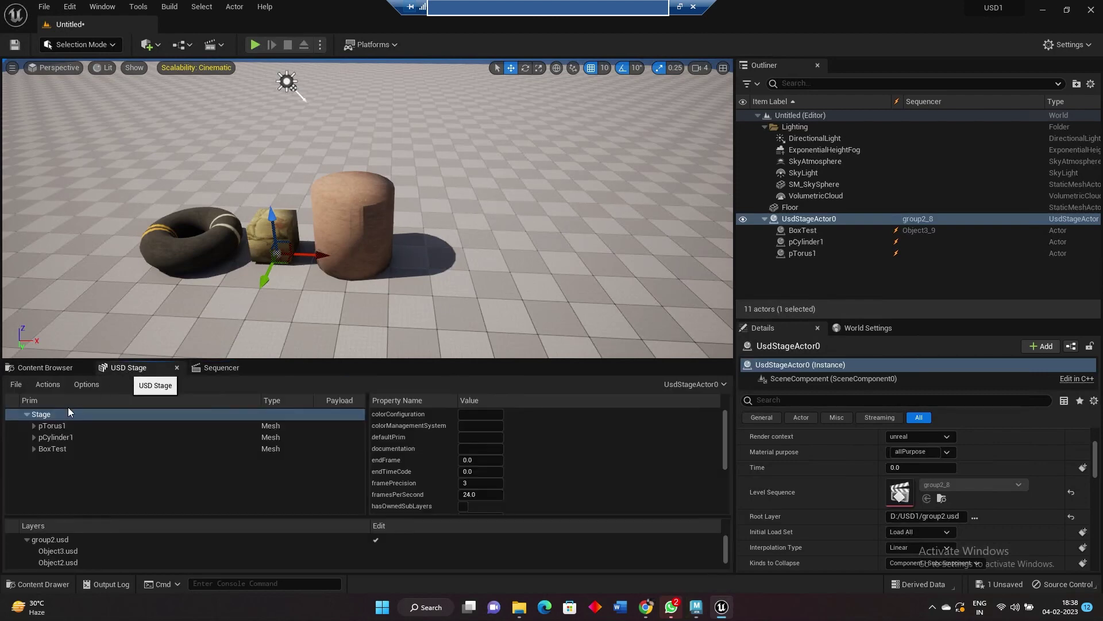
pyautogui.click(16, 383)
pyautogui.click(23, 514)
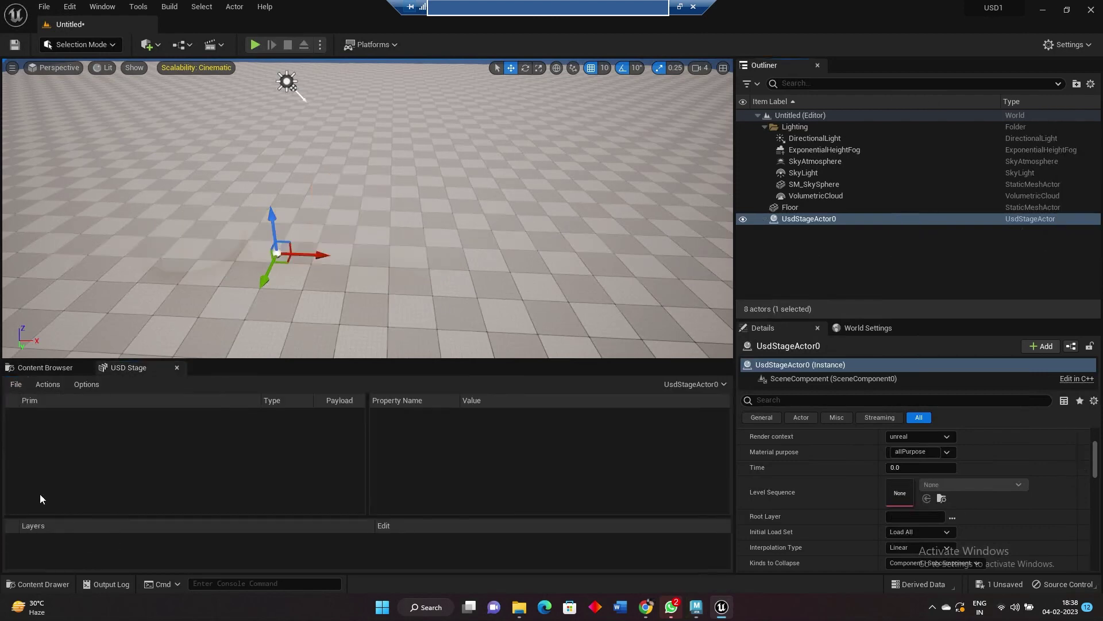
# Step: Open Kick.usd from D:\USD1 as the USD stage and view the character from the front
pyautogui.click(16, 384)
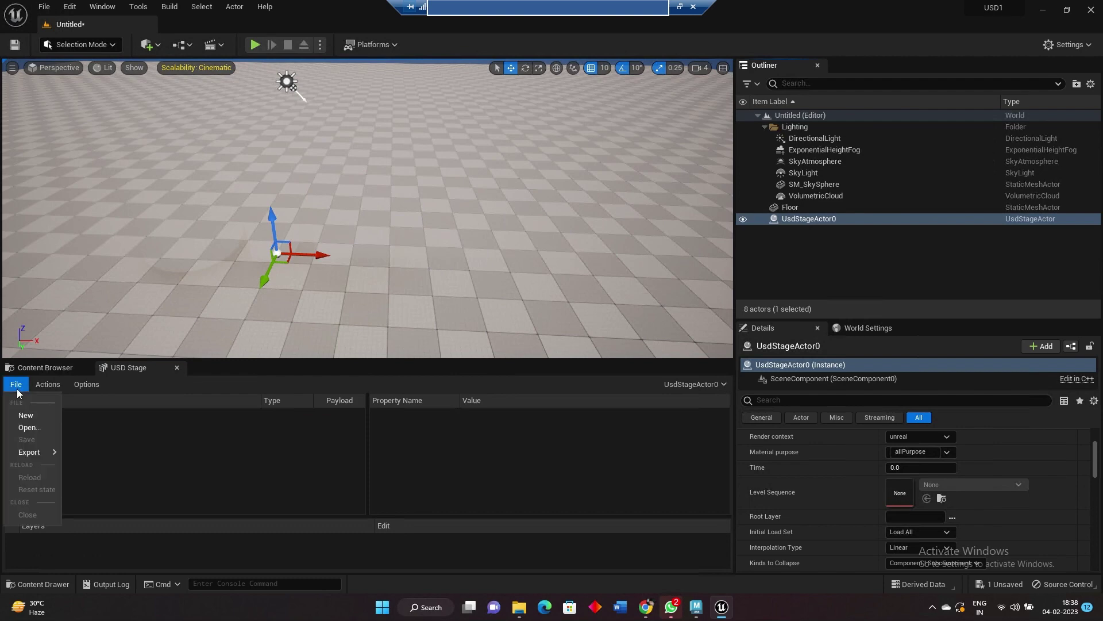
pyautogui.click(36, 426)
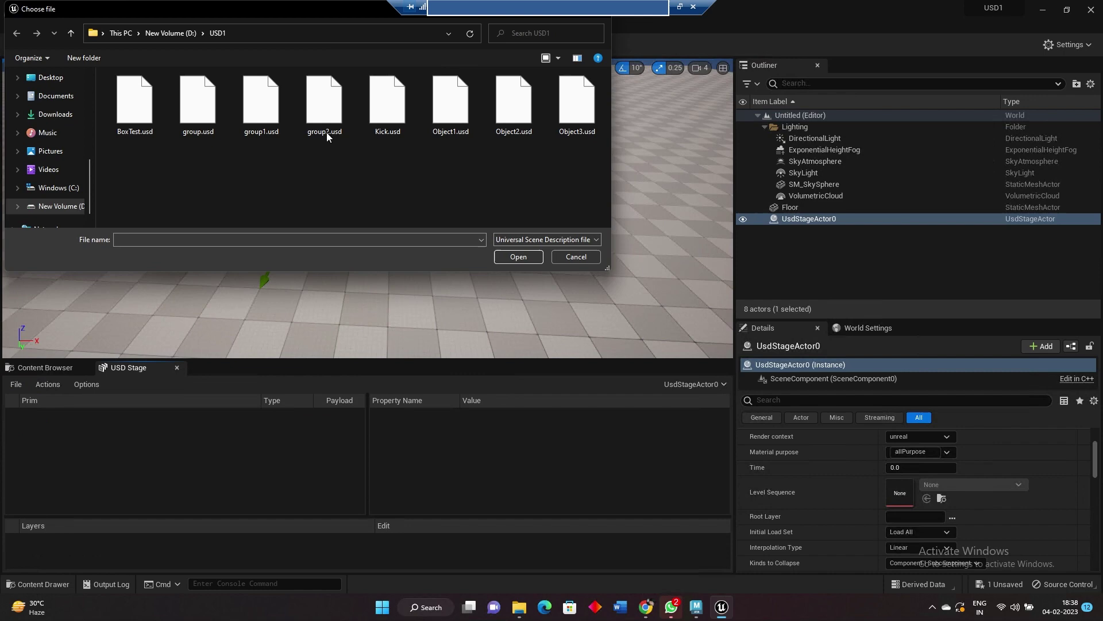
pyautogui.click(388, 106)
pyautogui.click(519, 257)
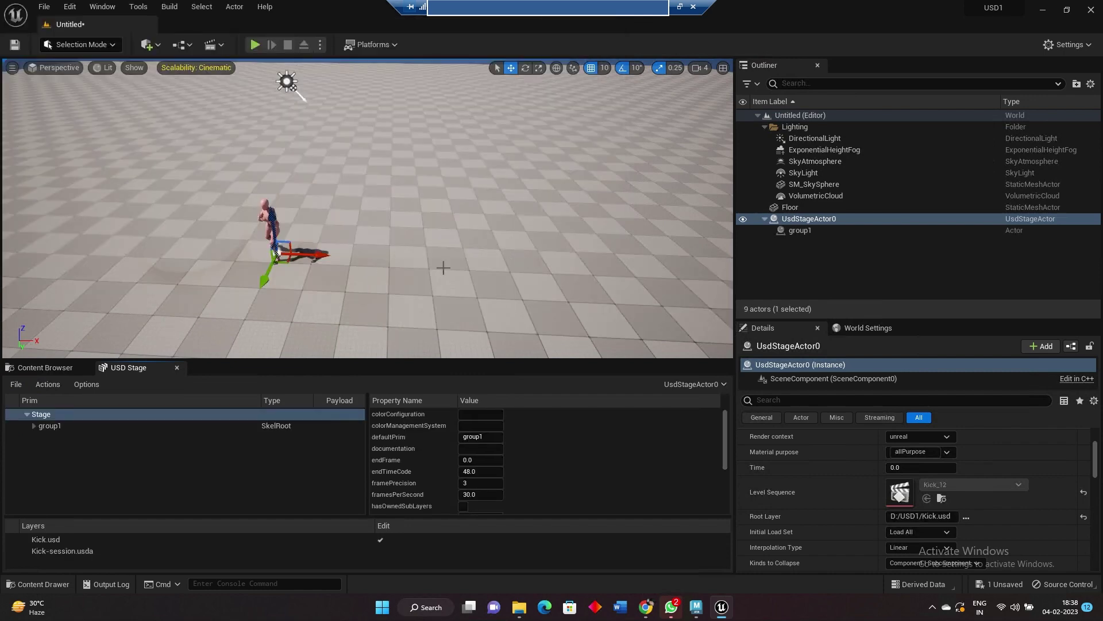
pyautogui.moveTo(331, 300); pyautogui.dragTo(331, 259, button='right')
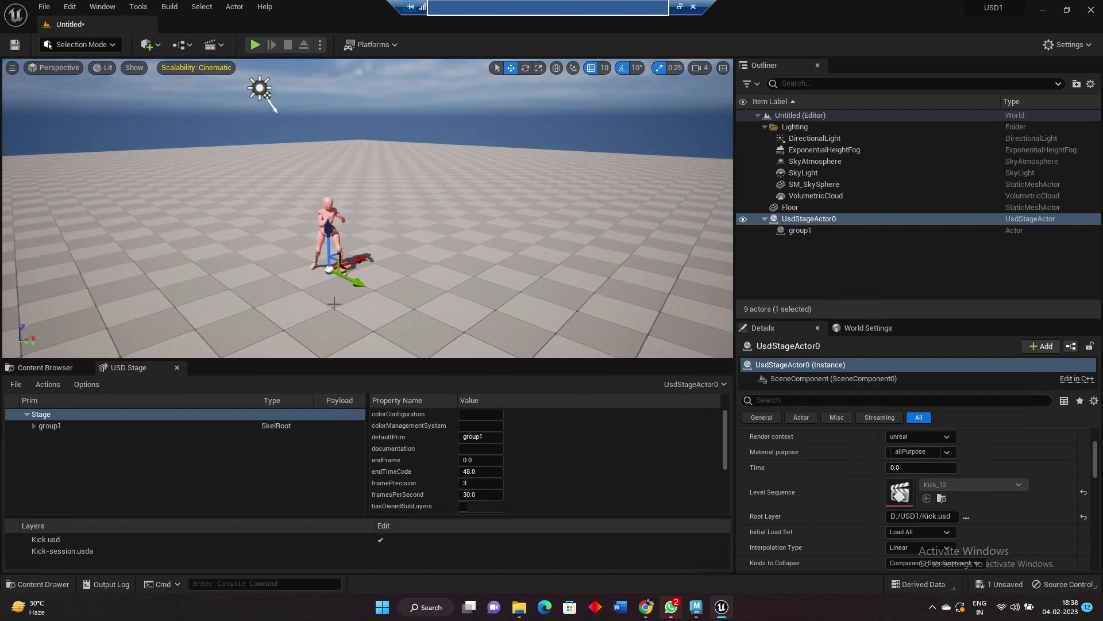
# Step: Open the stage actor's level sequence in Sequencer and play the kick animation twice
pyautogui.doubleClick(899, 493)
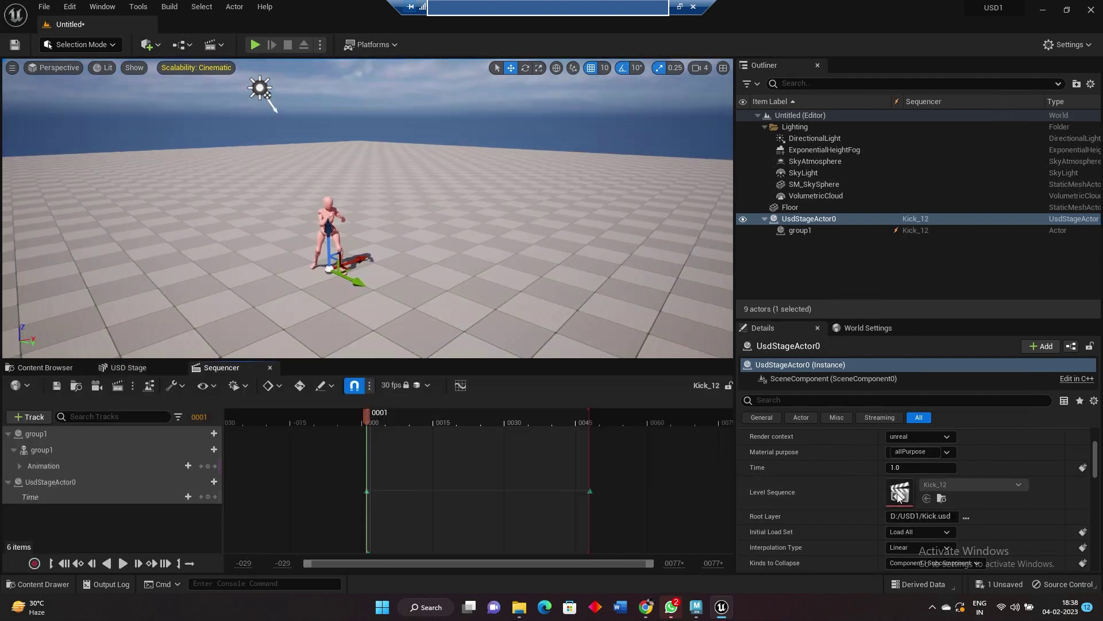
pyautogui.click(123, 565)
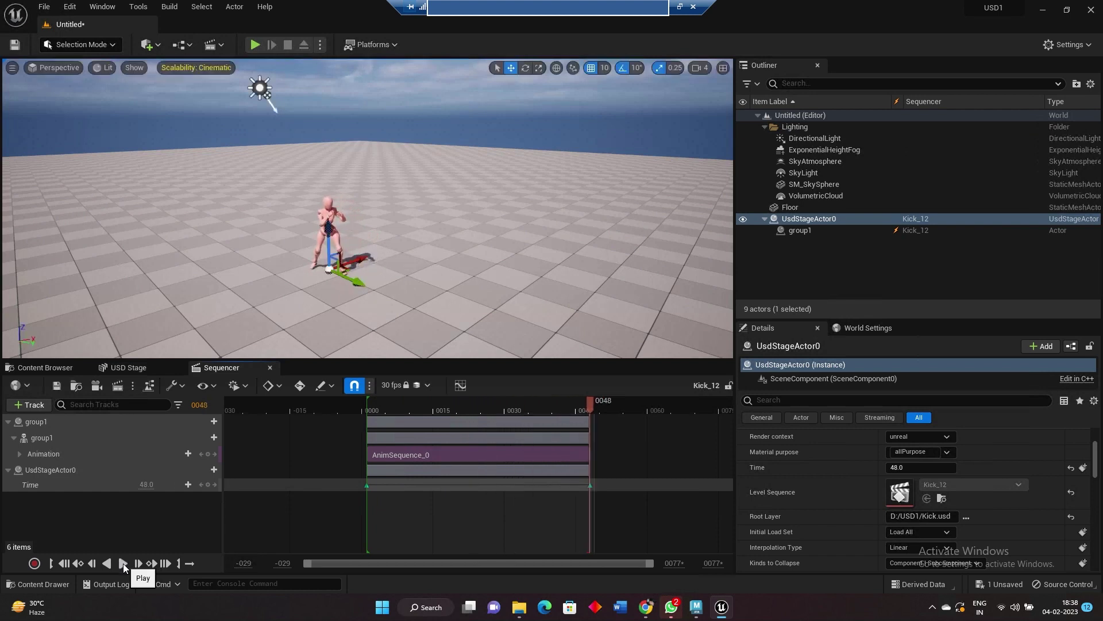
pyautogui.click(123, 564)
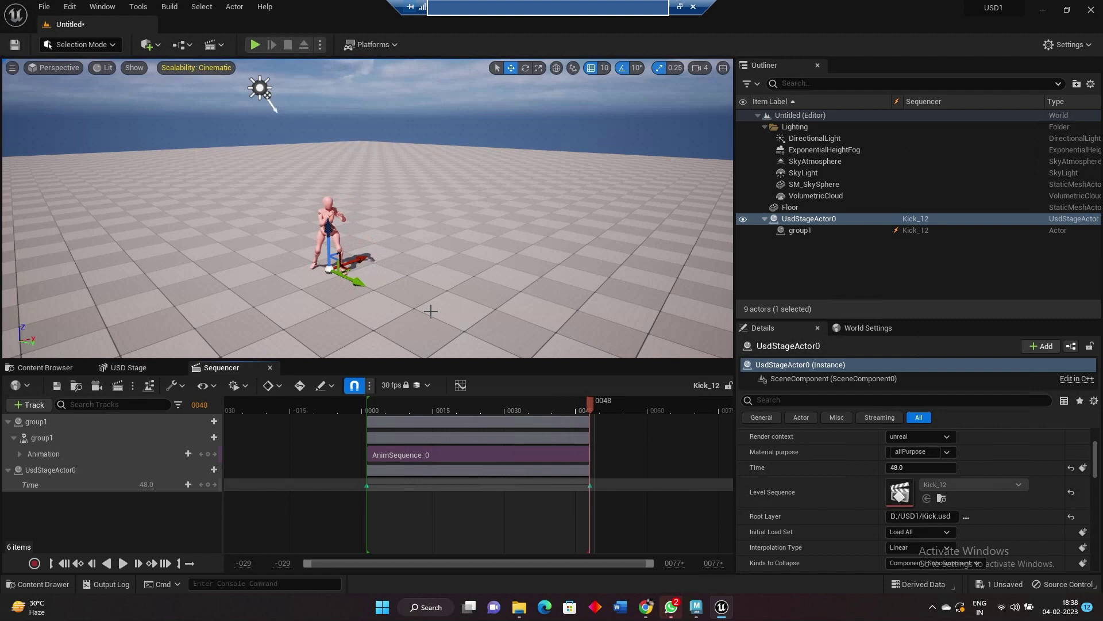
# Step: Replace the loaded Kick.usd stage with a new, empty USD stage
pyautogui.click(128, 368)
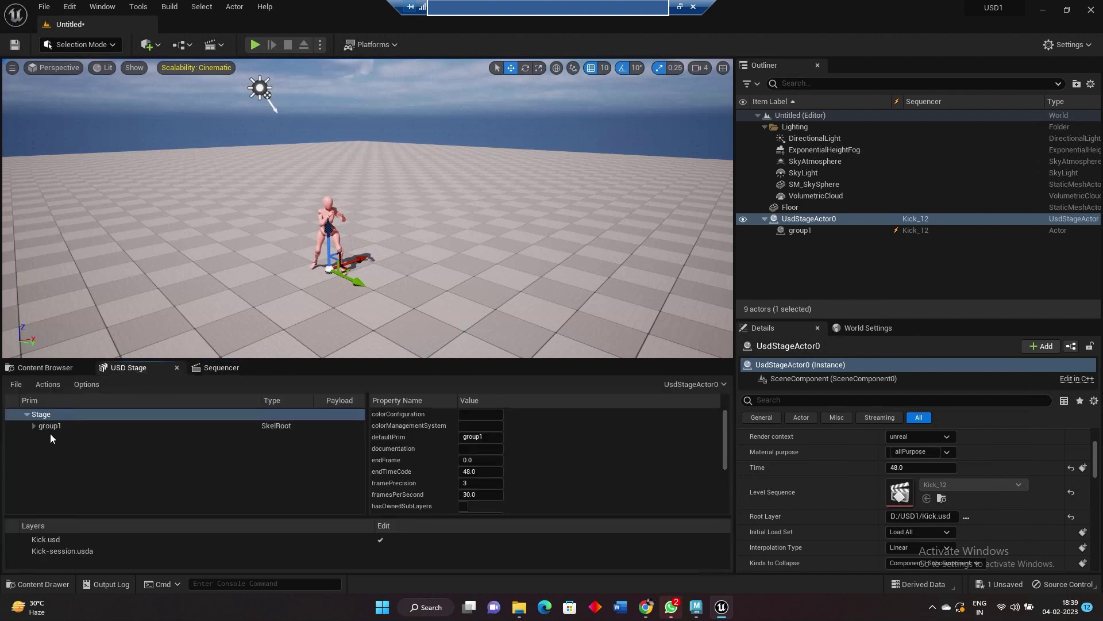
pyautogui.click(16, 384)
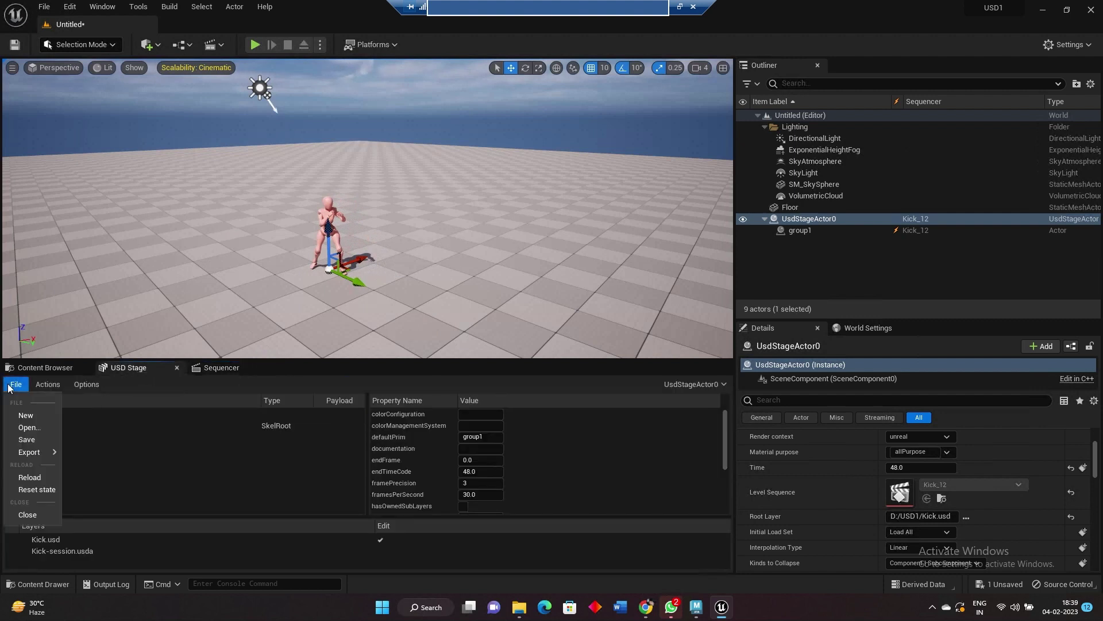
pyautogui.click(26, 415)
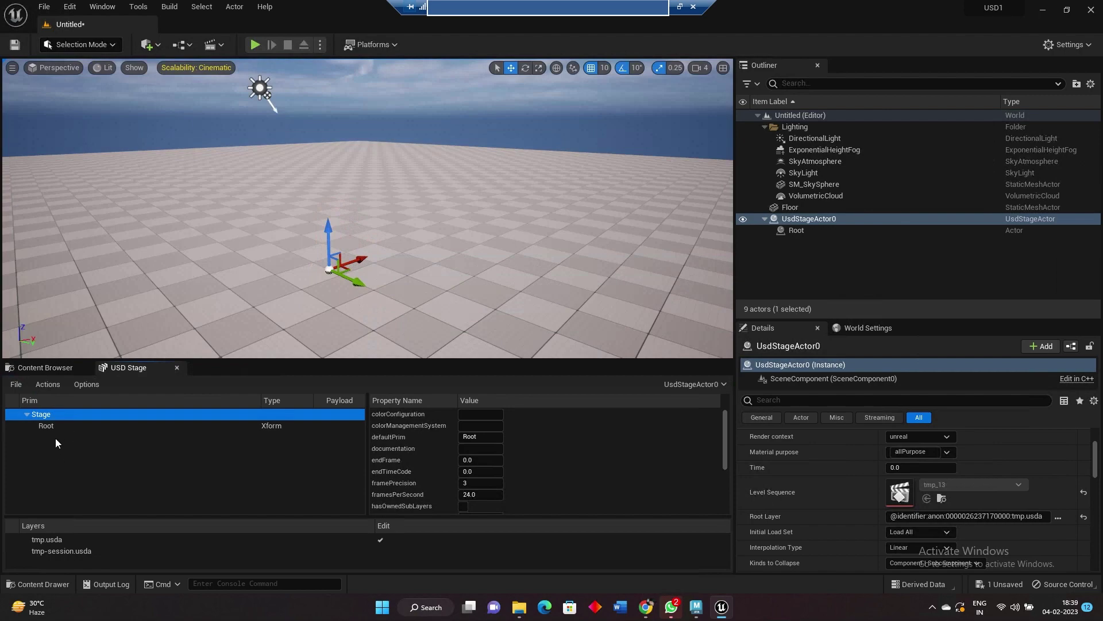
pyautogui.click(16, 384)
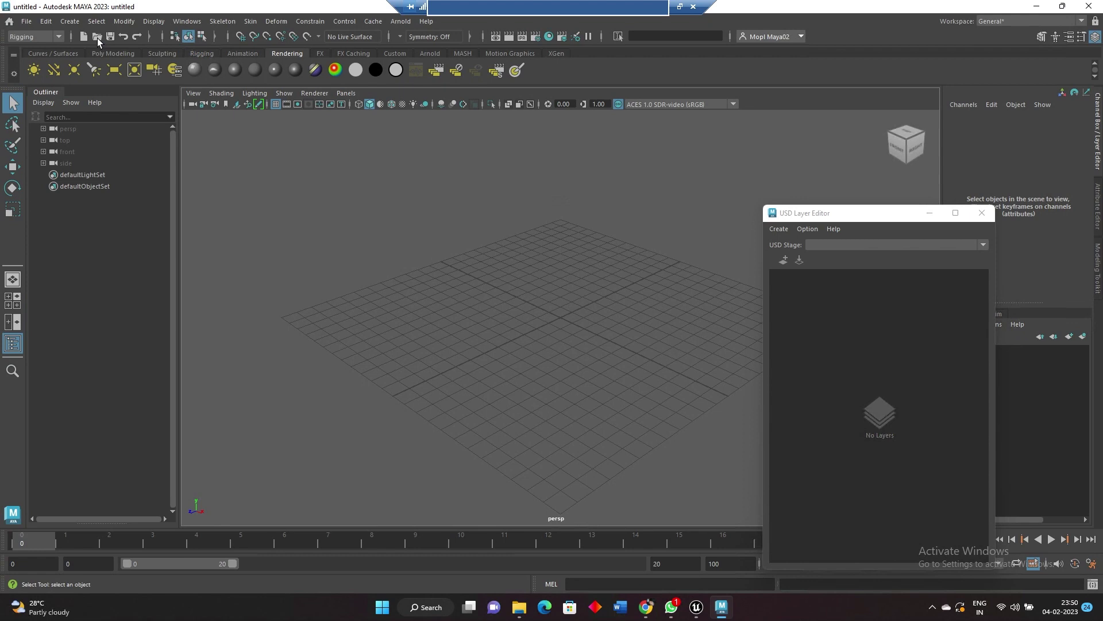
# Step: Switch to Maya, create a USD stage with a new layer in the empty scene, and select stage1
pyautogui.click(67, 25)
pyautogui.moveTo(121, 246)
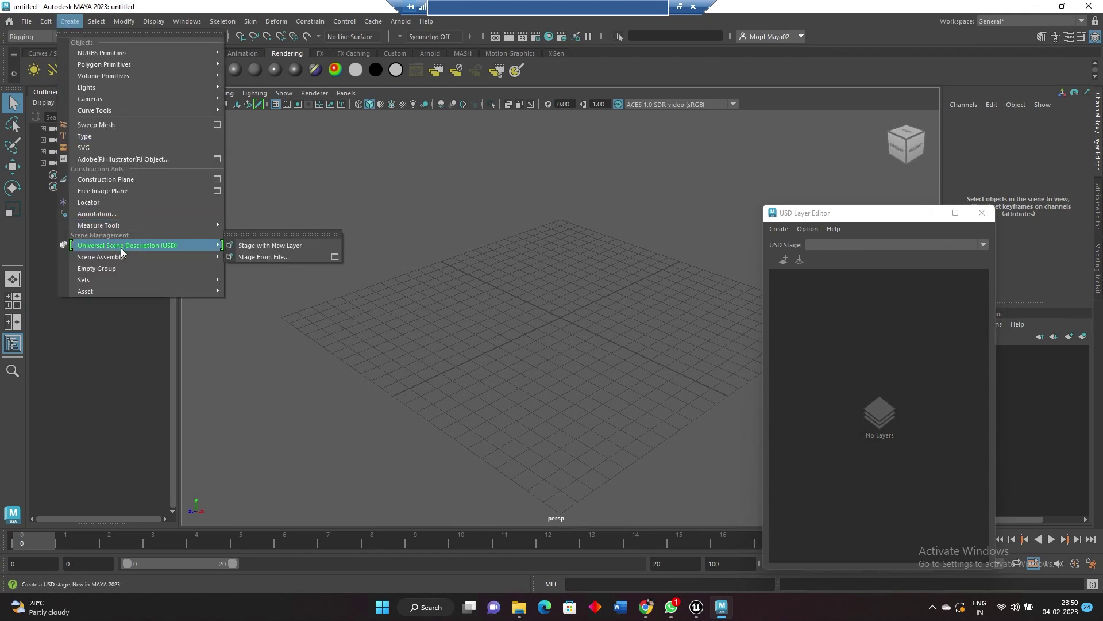
pyautogui.click(298, 246)
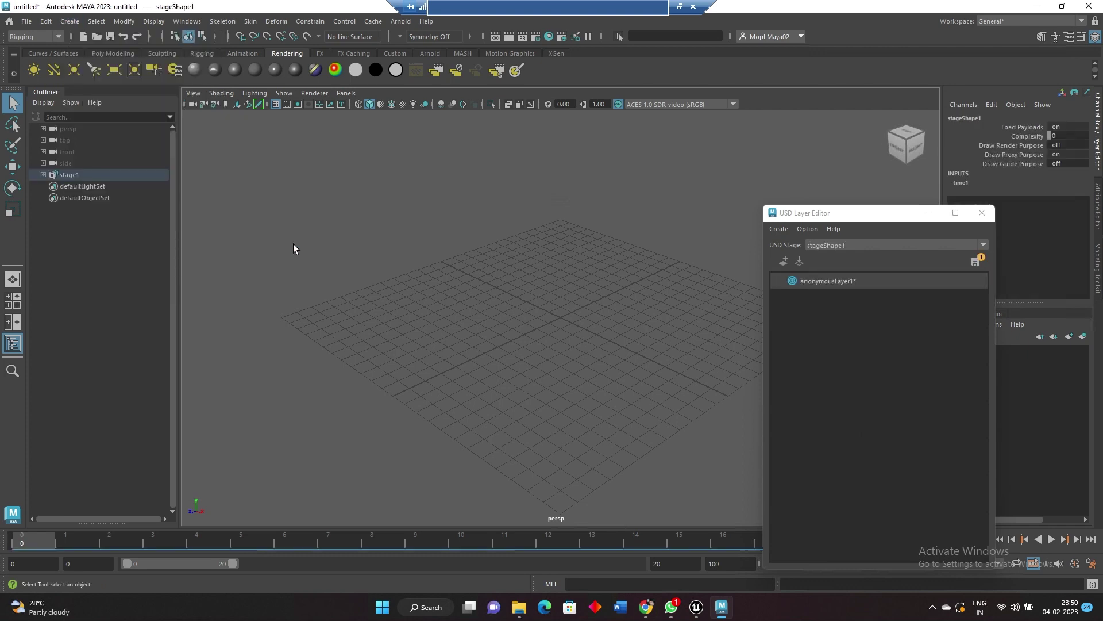
pyautogui.click(77, 176)
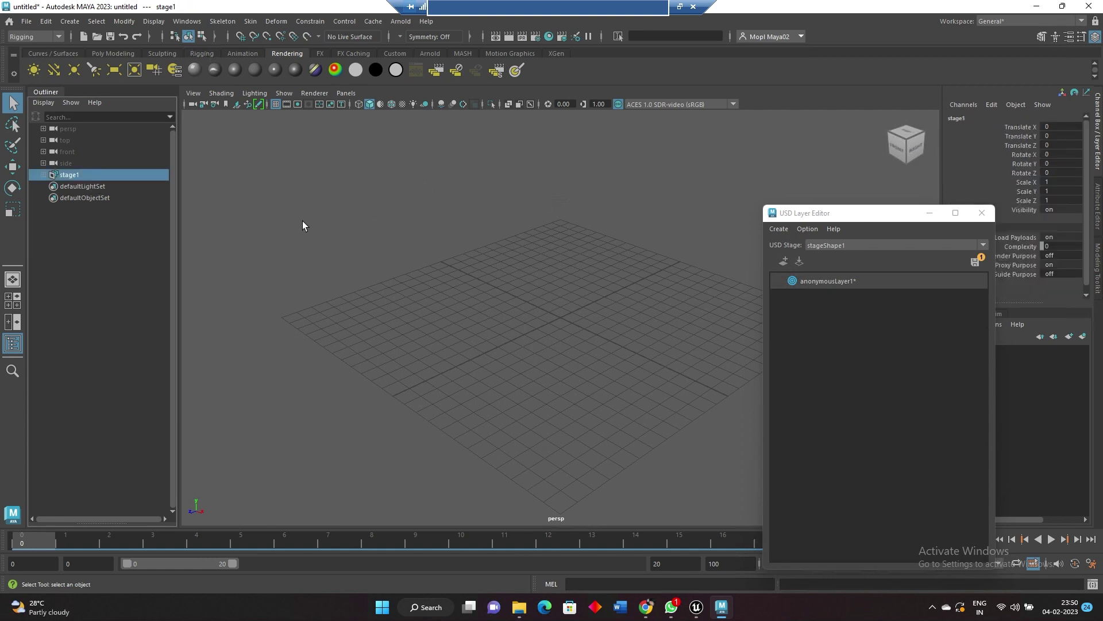
# Step: Save the stage's anonymous layer as MixAllUSDFiles in D:\USD1 and move the USD Layer Editor window slightly up
pyautogui.doubleClick(833, 281)
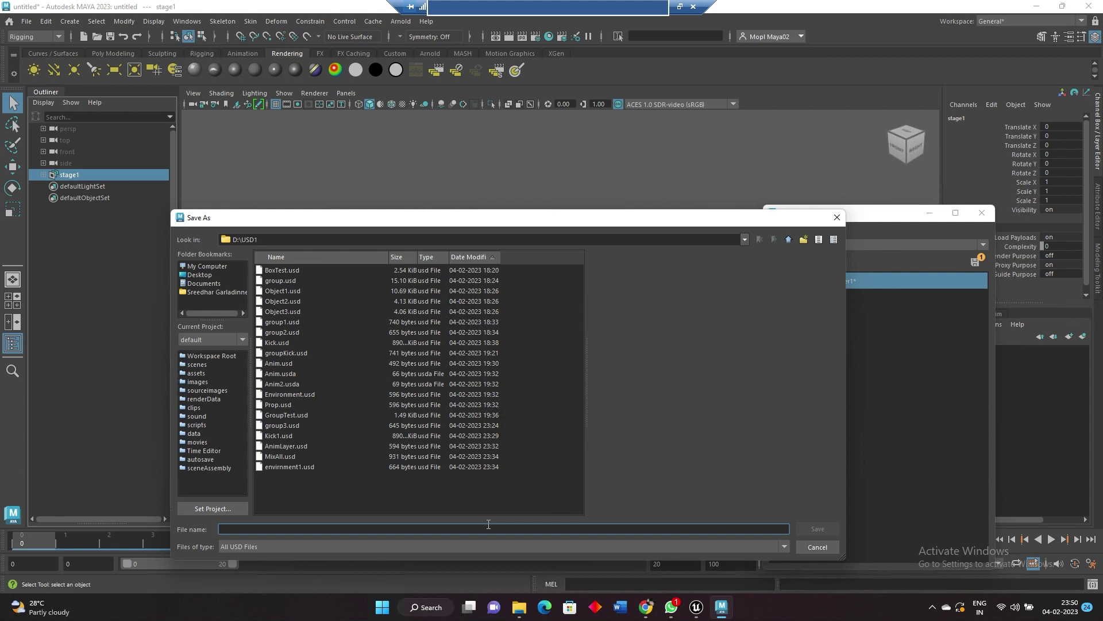
pyautogui.write('Mi')
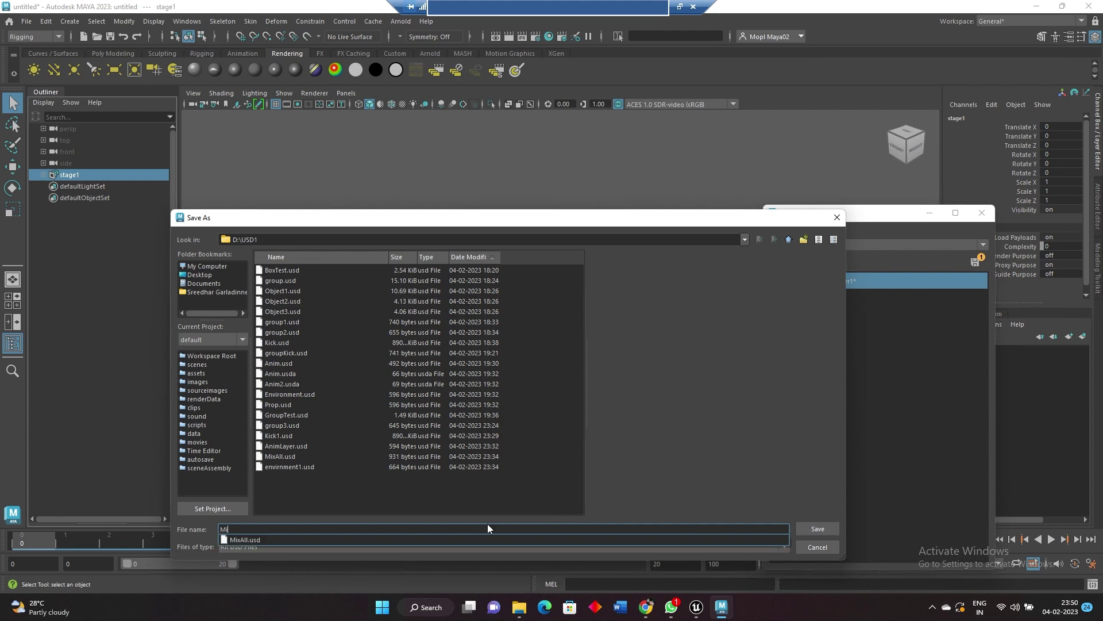
pyautogui.write('xAllU')
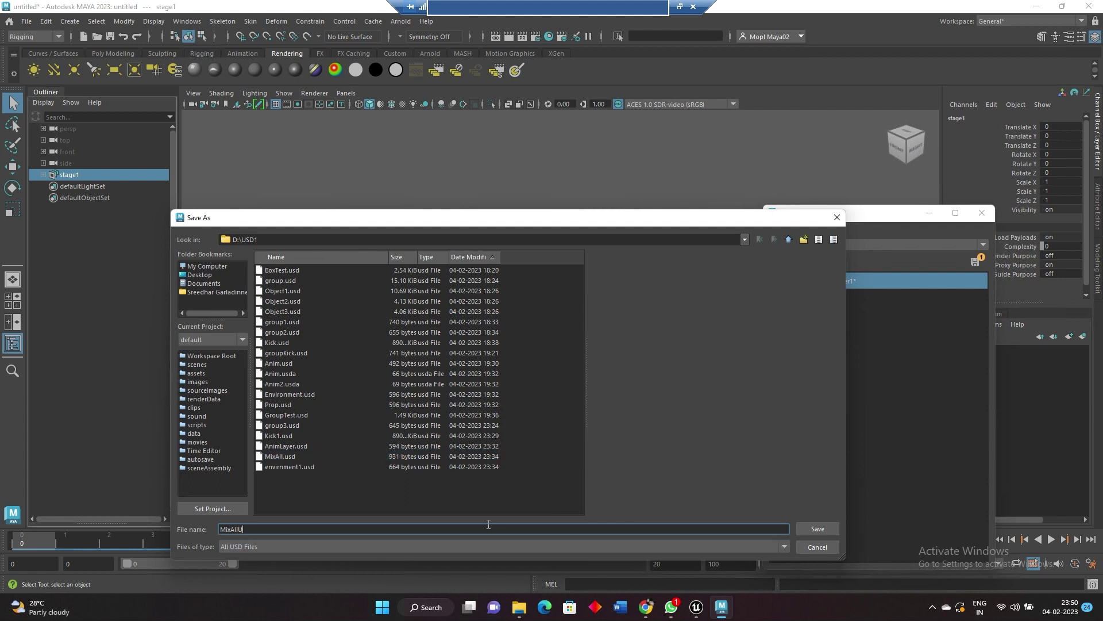
pyautogui.write('SDFiles')
pyautogui.press('Return')
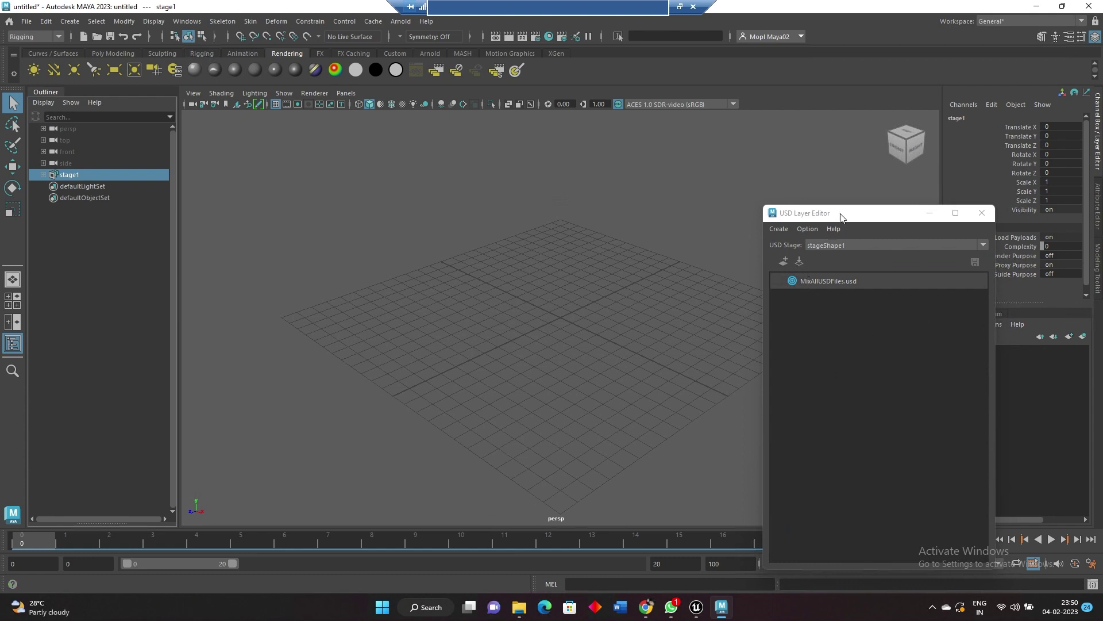
pyautogui.moveTo(841, 216); pyautogui.dragTo(831, 169)
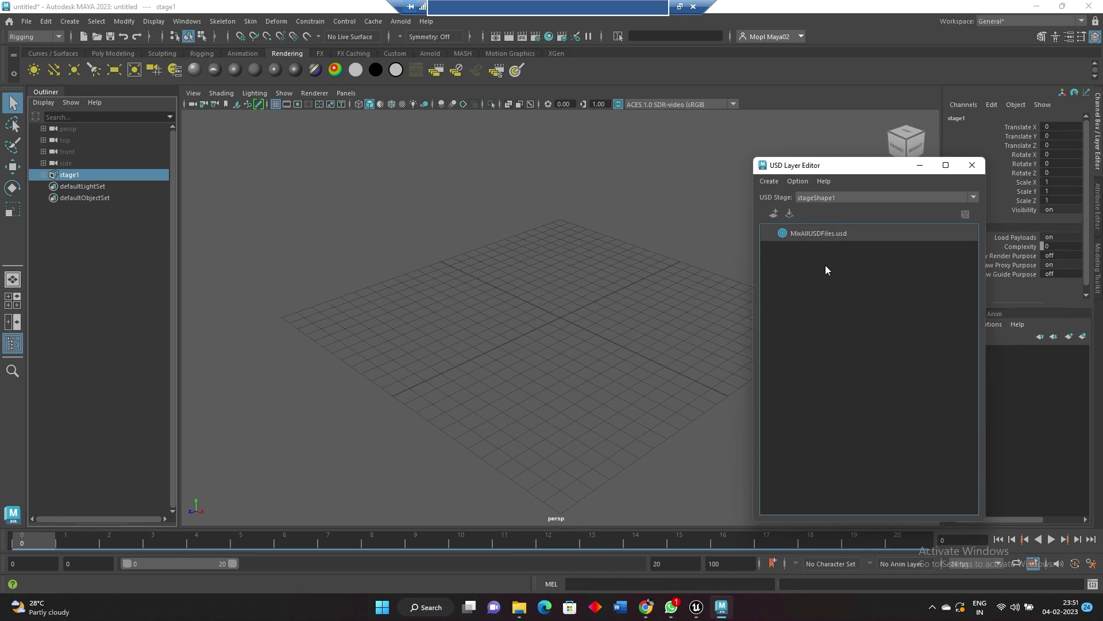
# Step: Load Kick1.usd from D:\USD1 as a sublayer of MixAllUSDFiles.usd and clear the selection
pyautogui.rightClick(816, 233)
pyautogui.click(781, 222)
pyautogui.click(791, 214)
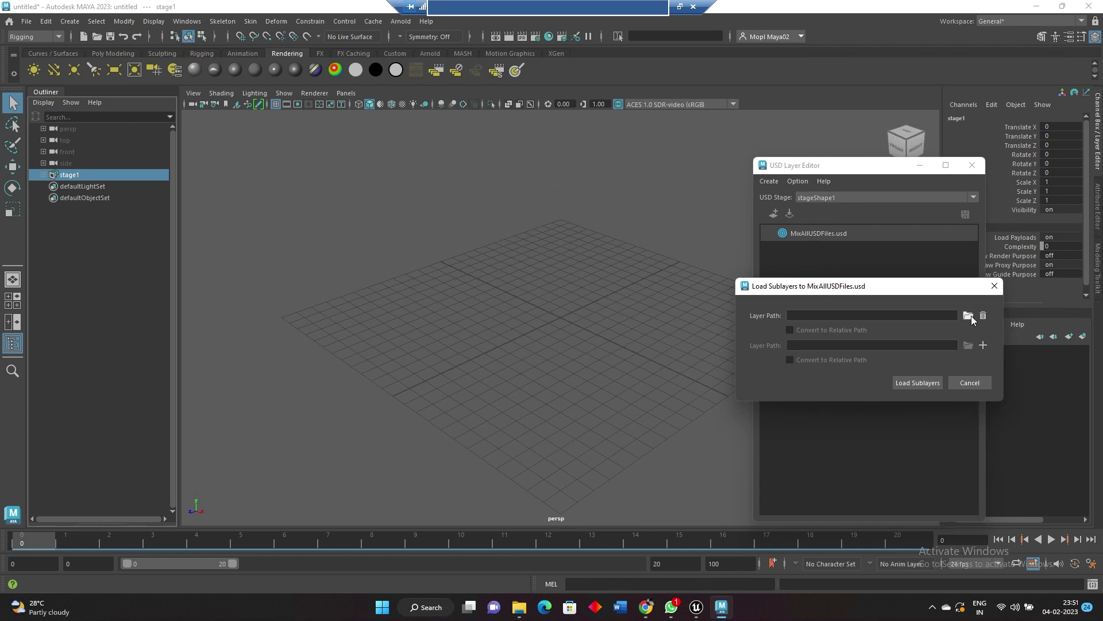
pyautogui.click(968, 316)
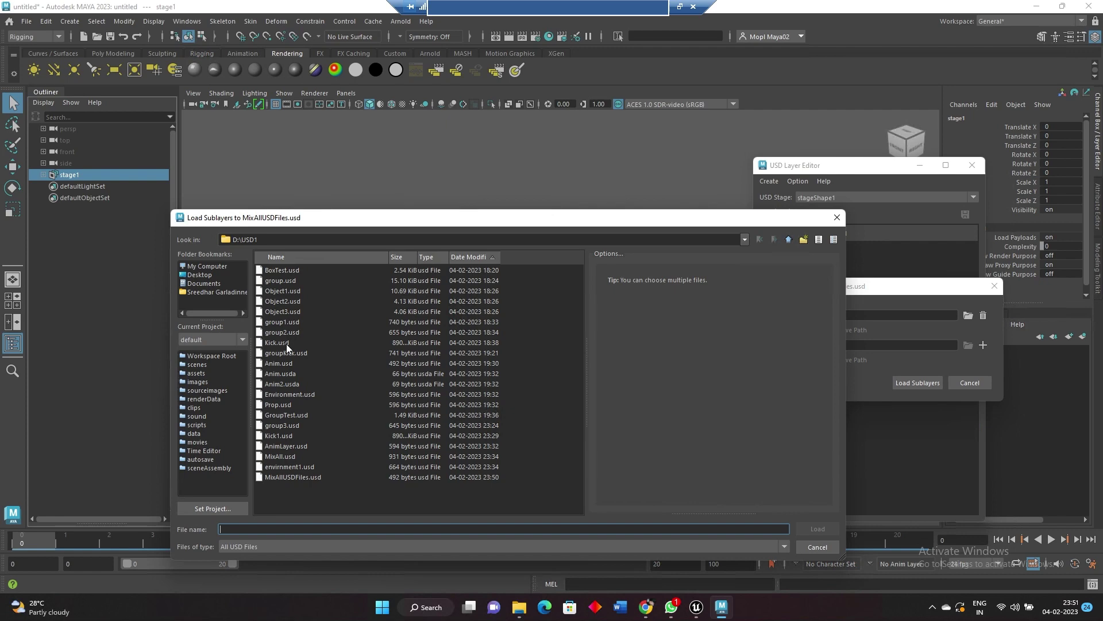
pyautogui.doubleClick(288, 436)
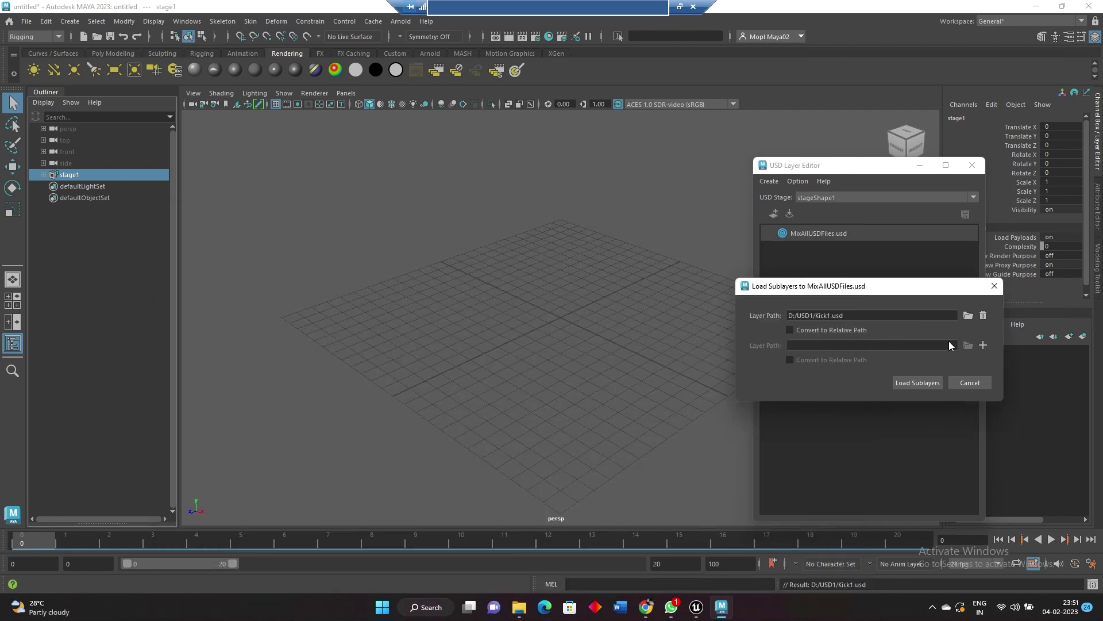
pyautogui.click(909, 384)
pyautogui.click(625, 320)
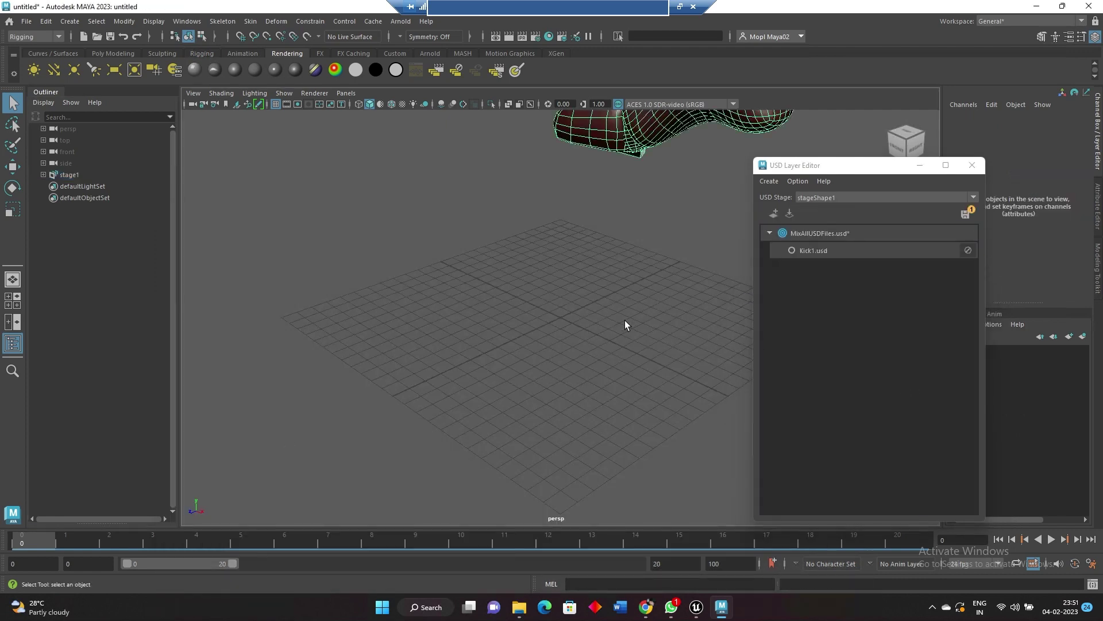
# Step: Set the playback range end to frame 48, play the kick animation, and return to the first frame
pyautogui.scroll(-5, 613, 339)
pyautogui.scroll(-5, 613, 343)
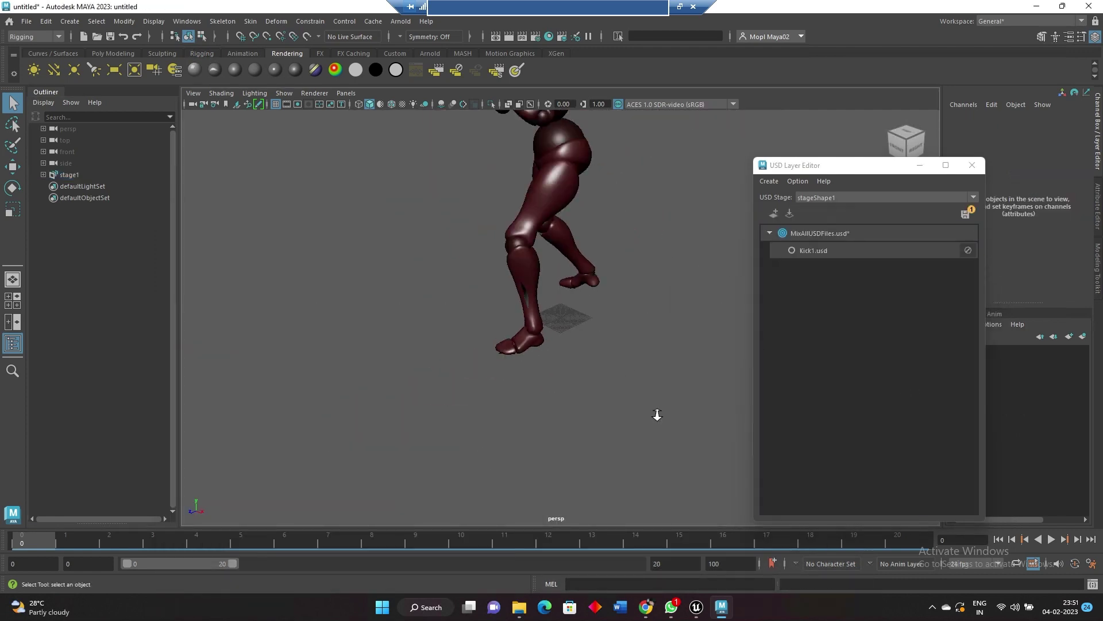
pyautogui.doubleClick(684, 564)
pyautogui.press('Return')
pyautogui.write('48')
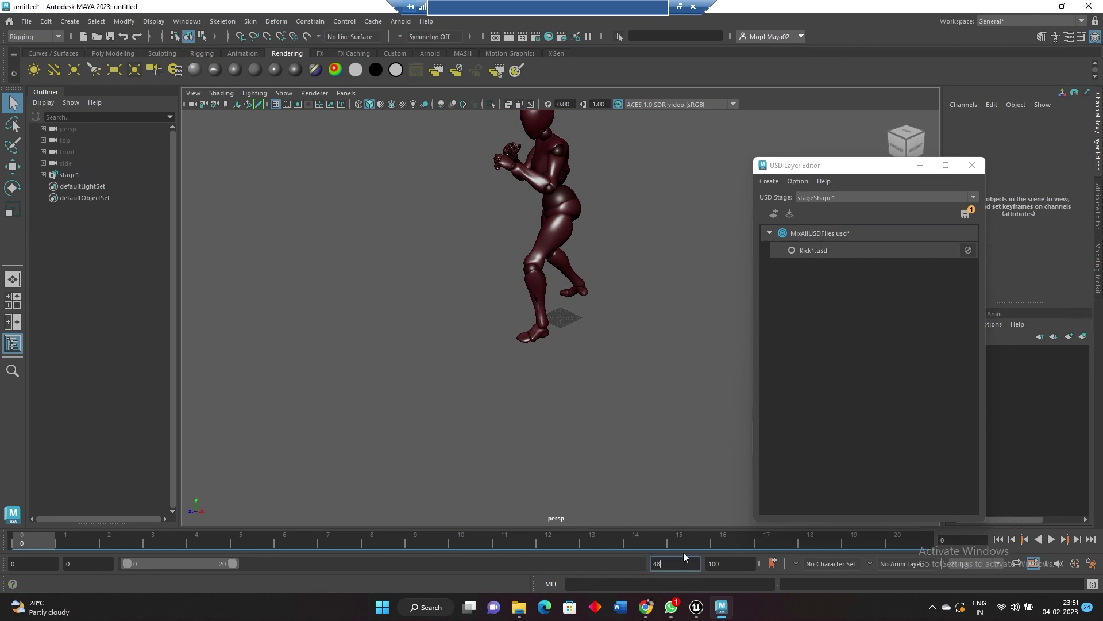
pyautogui.press('Return')
pyautogui.click(1051, 540)
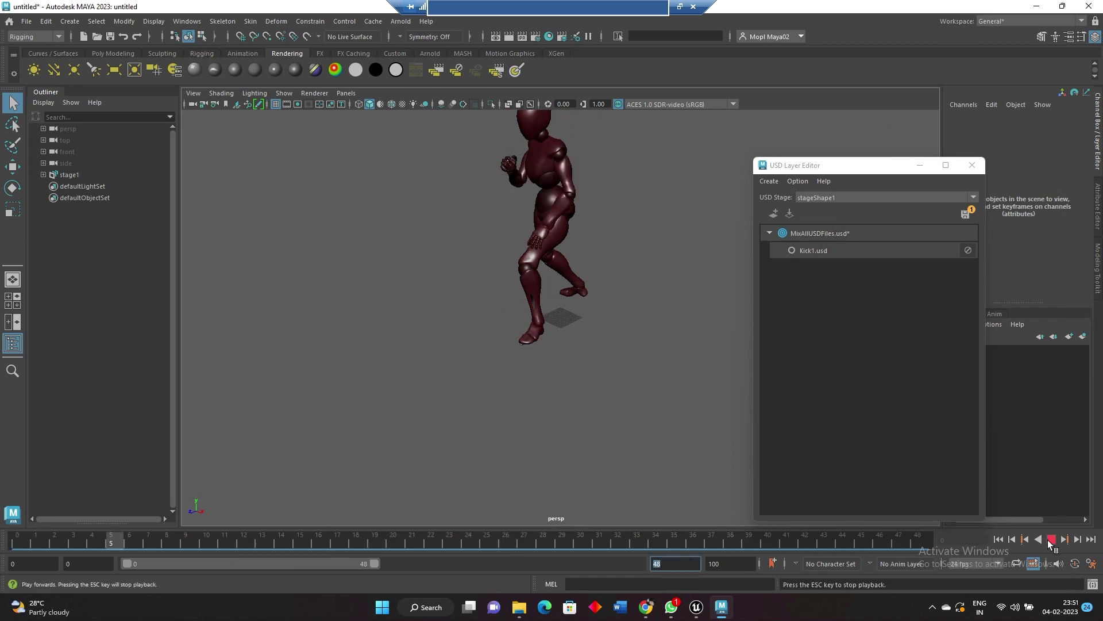
pyautogui.press('Escape')
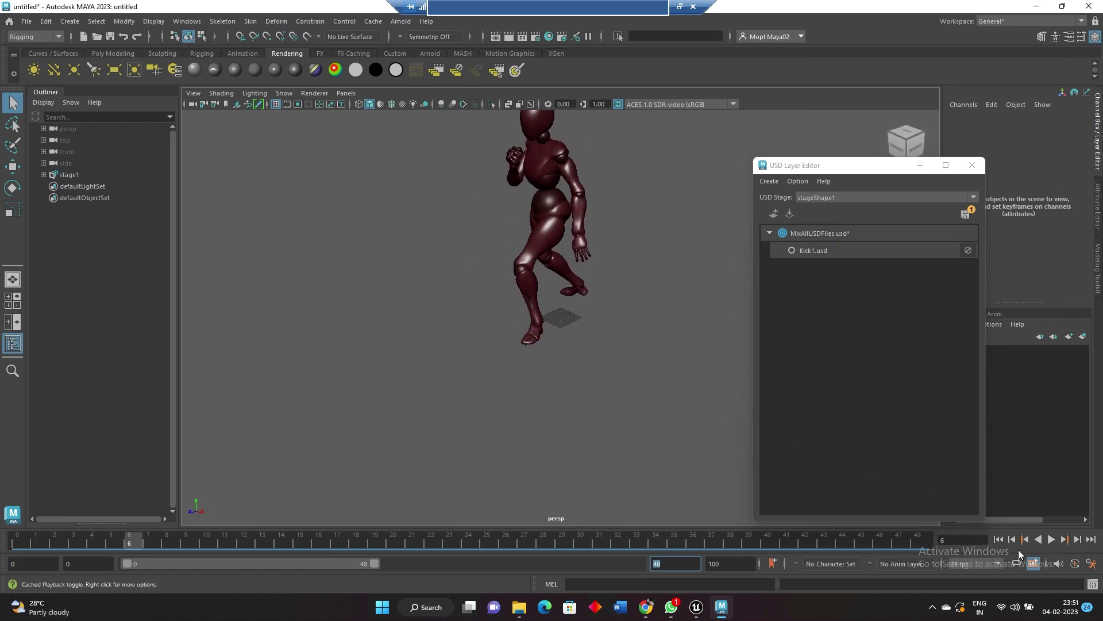
pyautogui.click(1000, 539)
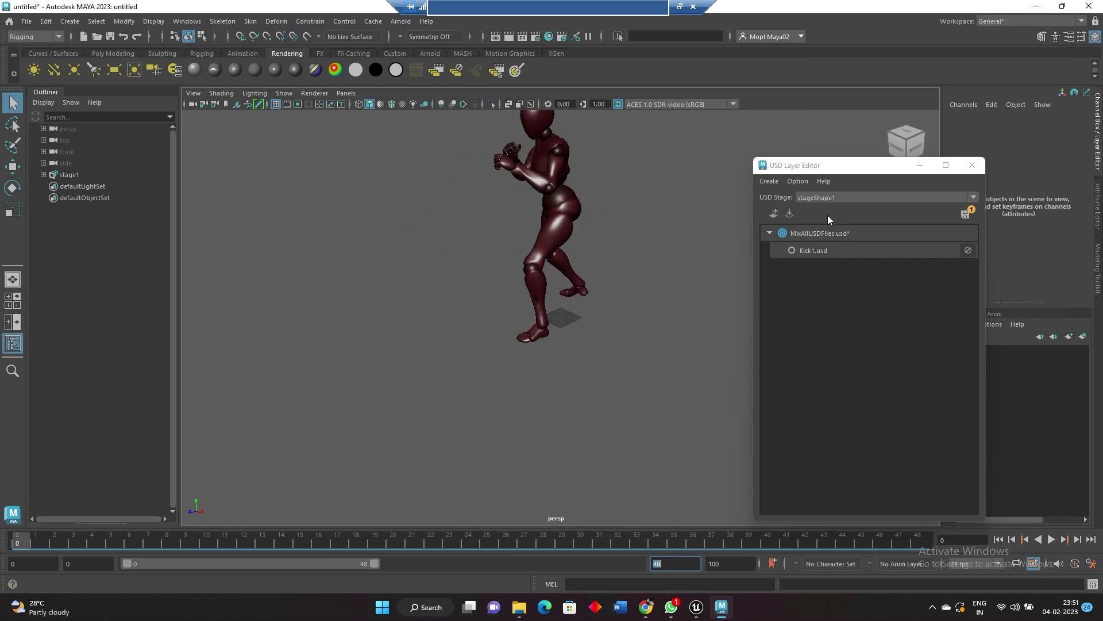
# Step: Load Object3.usd from D:\USD1 as another sublayer of MixAllUSDFiles.usd
pyautogui.click(791, 215)
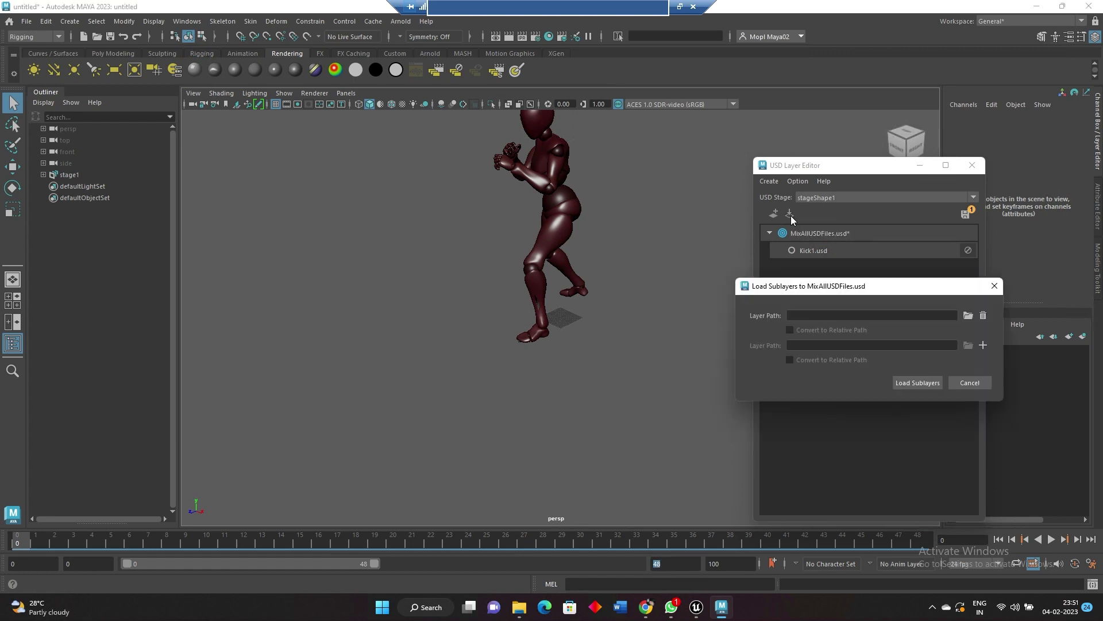
pyautogui.click(967, 316)
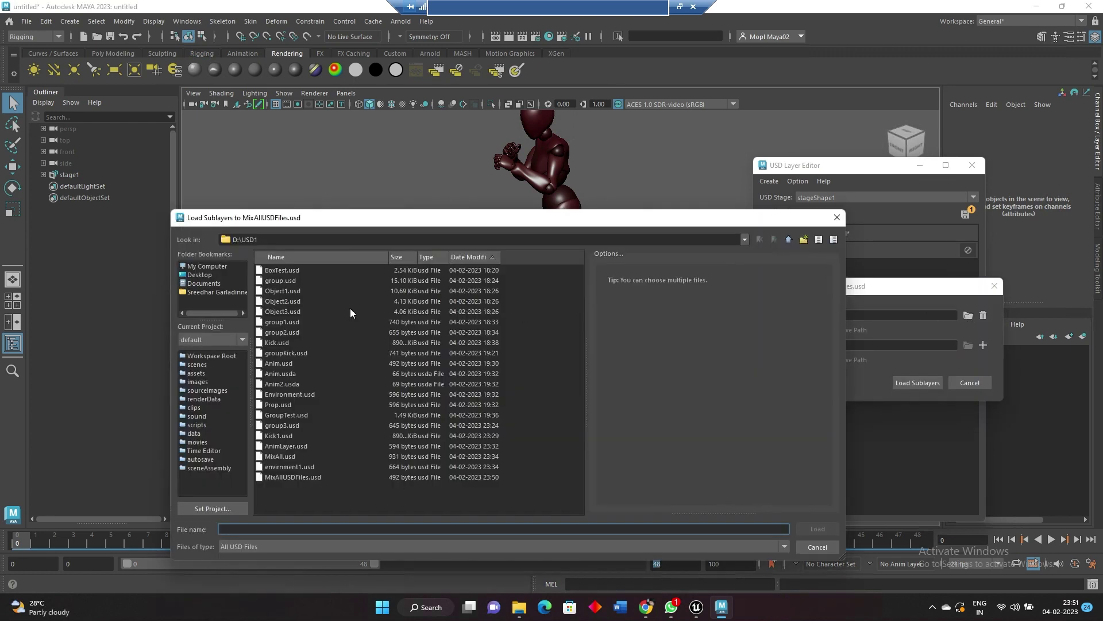
pyautogui.doubleClick(291, 310)
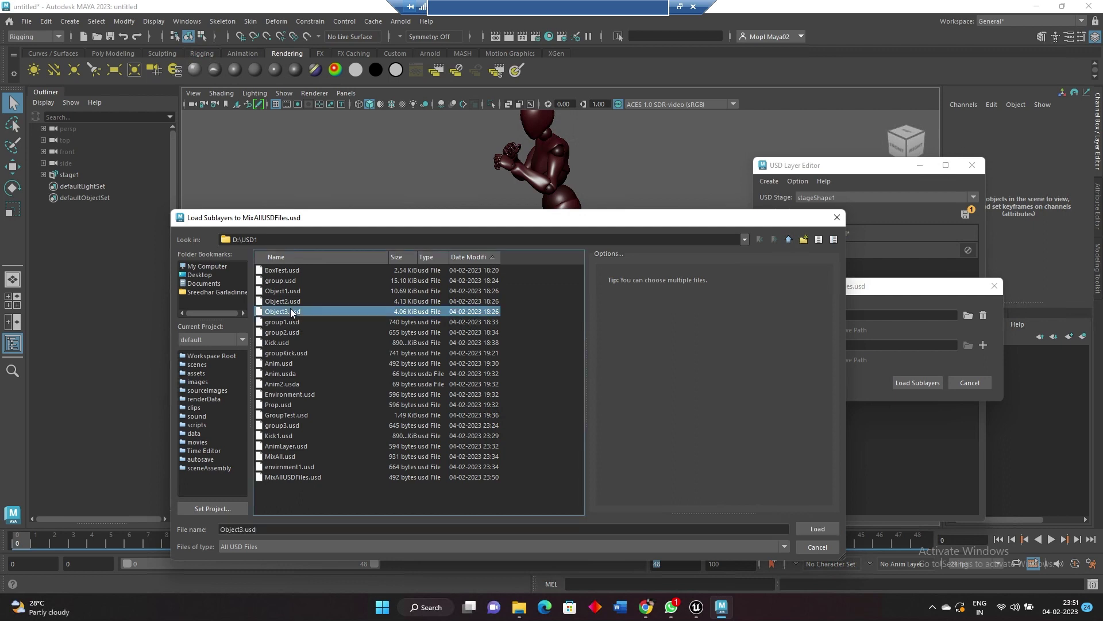
pyautogui.click(909, 383)
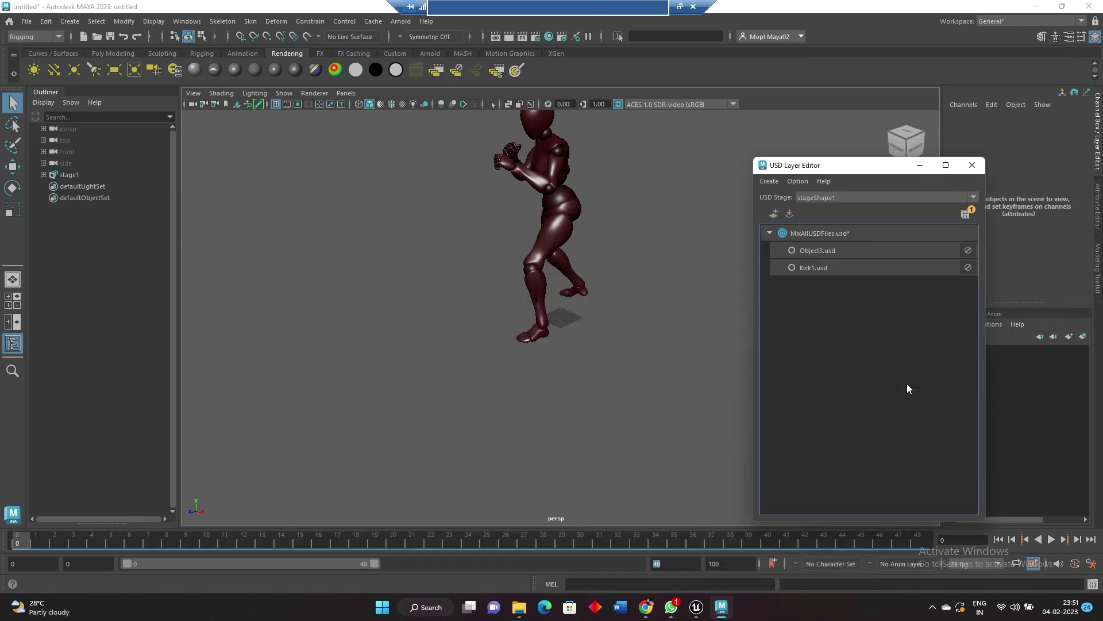
# Step: Play the animation with the box in the stage, stop it, and view the whole character
pyautogui.click(1051, 540)
pyautogui.click(1051, 539)
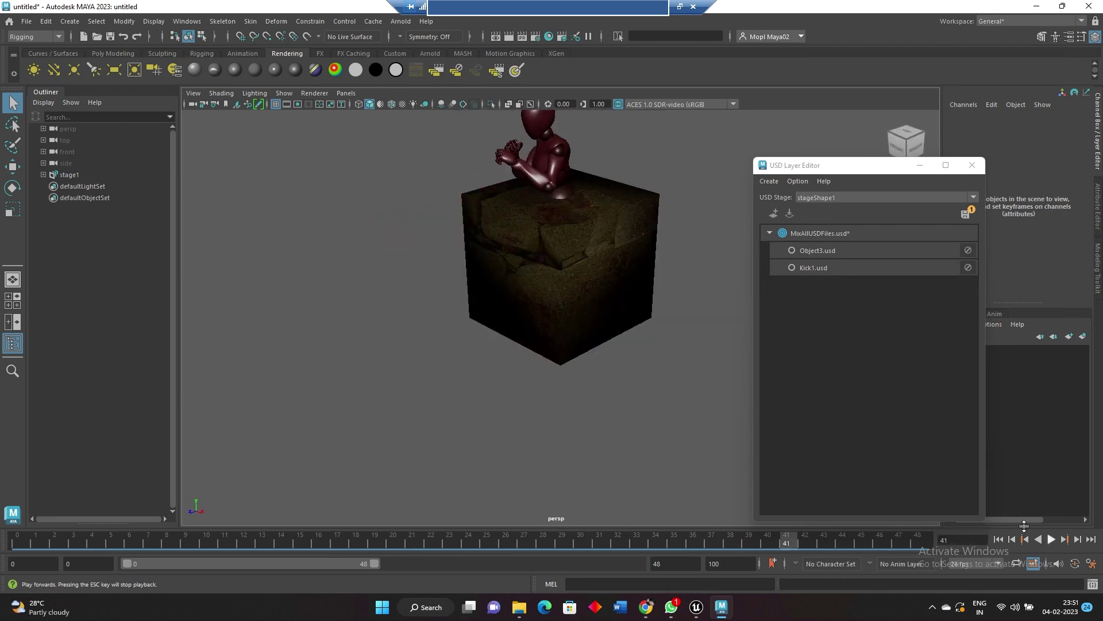
pyautogui.keyDown('alt'); pyautogui.moveTo(643, 414); pyautogui.dragTo(532, 397, button='right'); pyautogui.keyUp('alt')
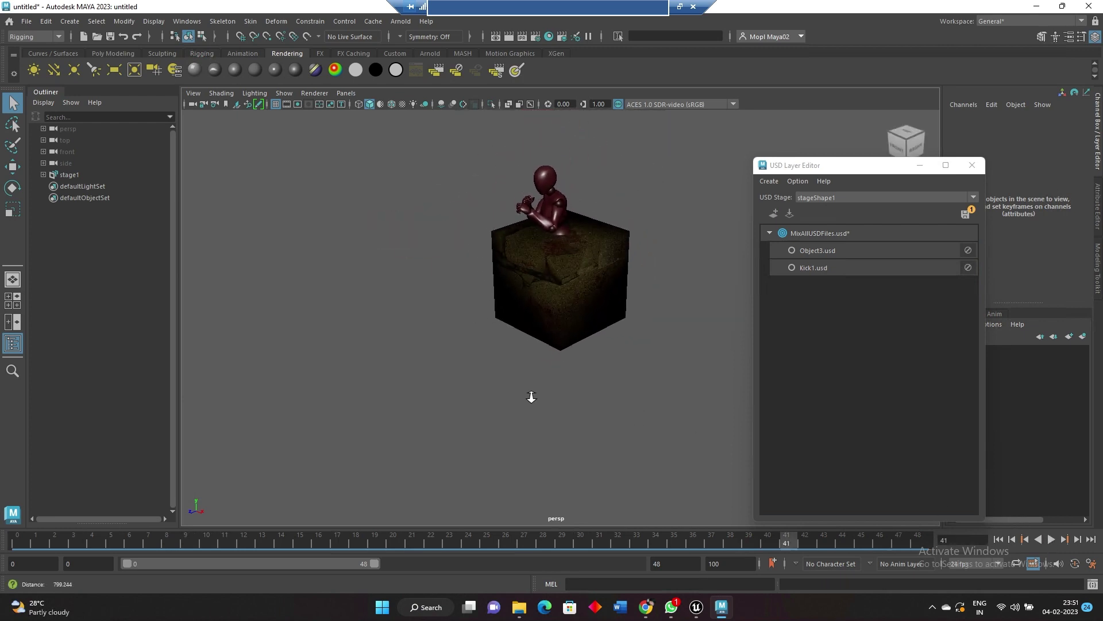
# Step: Add a new empty sublayer to MixAllUSDFiles.usd and save it as EnviLayer in D:\USD1
pyautogui.click(842, 348)
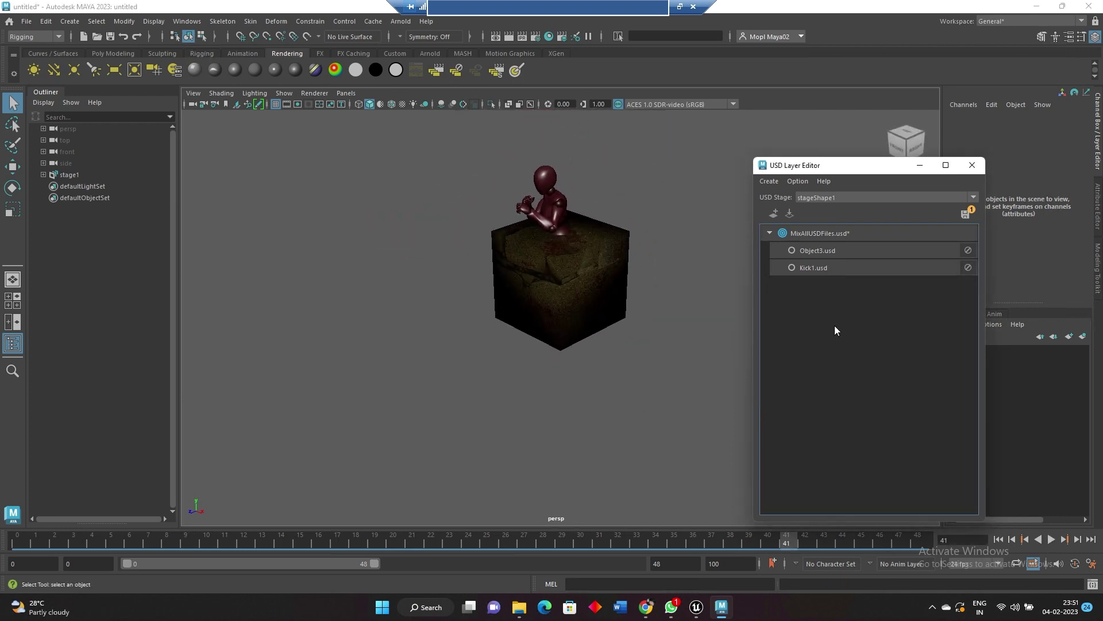
pyautogui.click(775, 215)
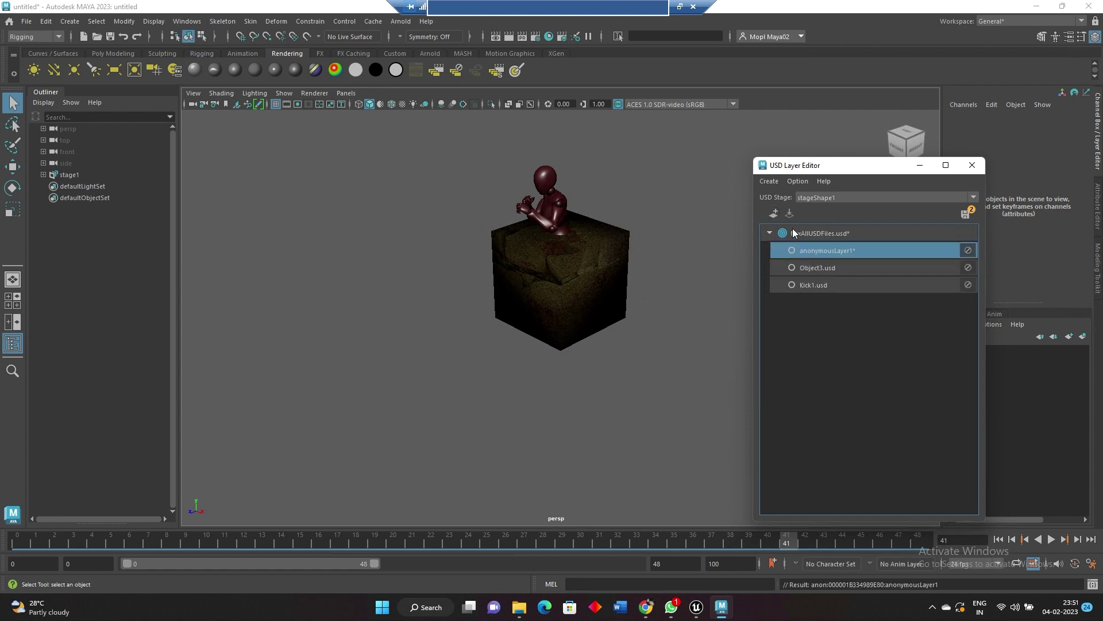
pyautogui.click(829, 278)
pyautogui.doubleClick(832, 251)
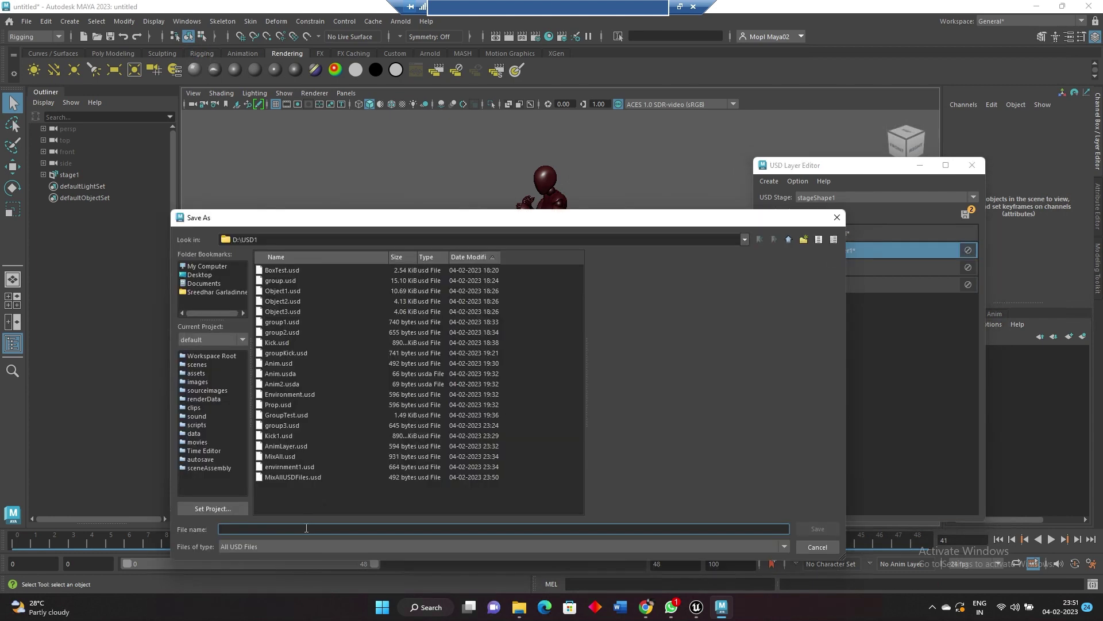
pyautogui.write('Eni')
pyautogui.press('BackSpace')
pyautogui.write('vi')
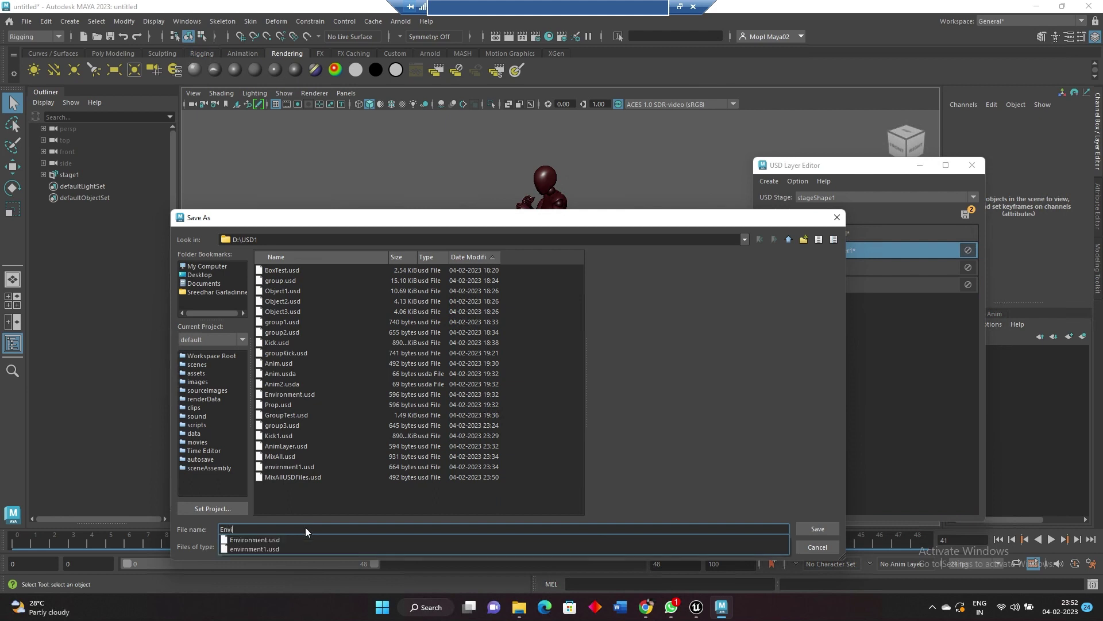
pyautogui.write('Layer')
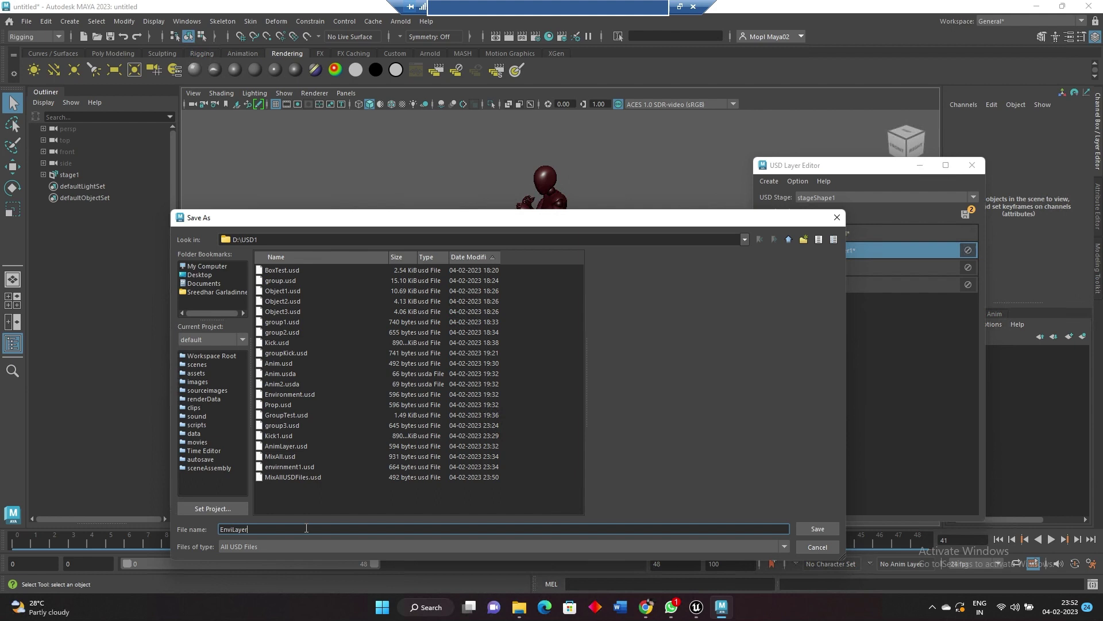
pyautogui.press('Return')
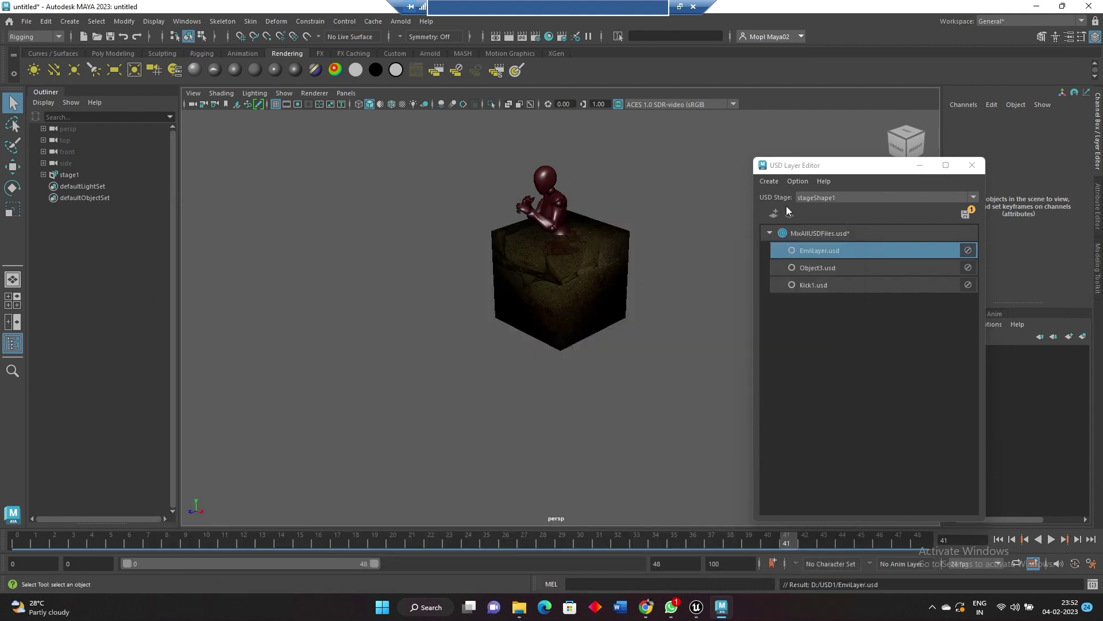
# Step: Make EnviLayer.usd the target layer and load Object1.usd from D:\USD1 as its sublayer
pyautogui.rightClick(822, 250)
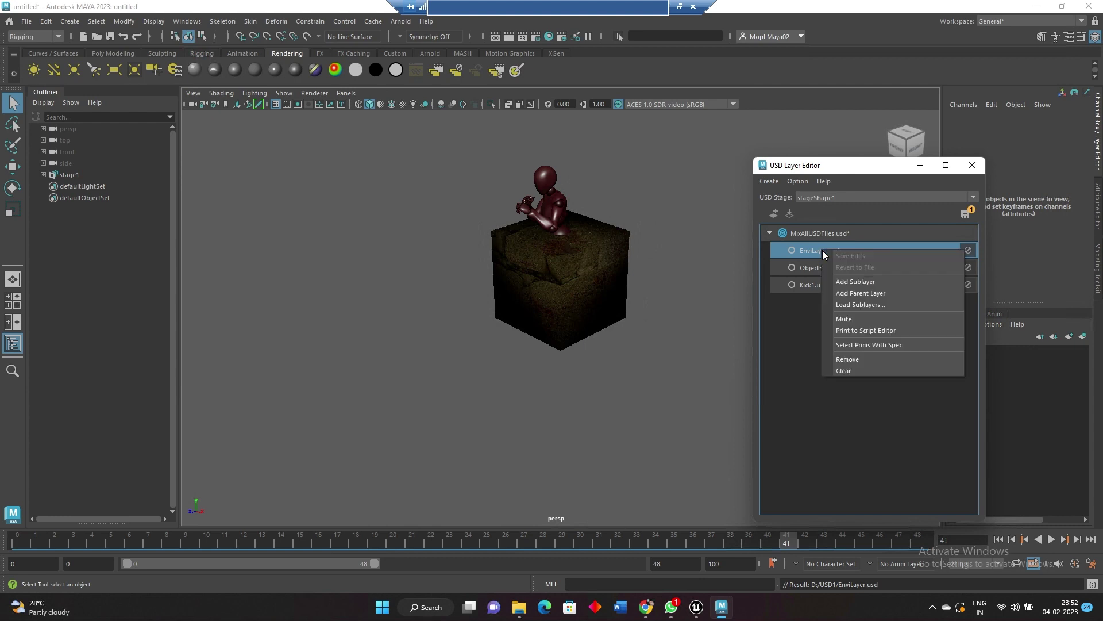
pyautogui.click(815, 251)
pyautogui.click(791, 251)
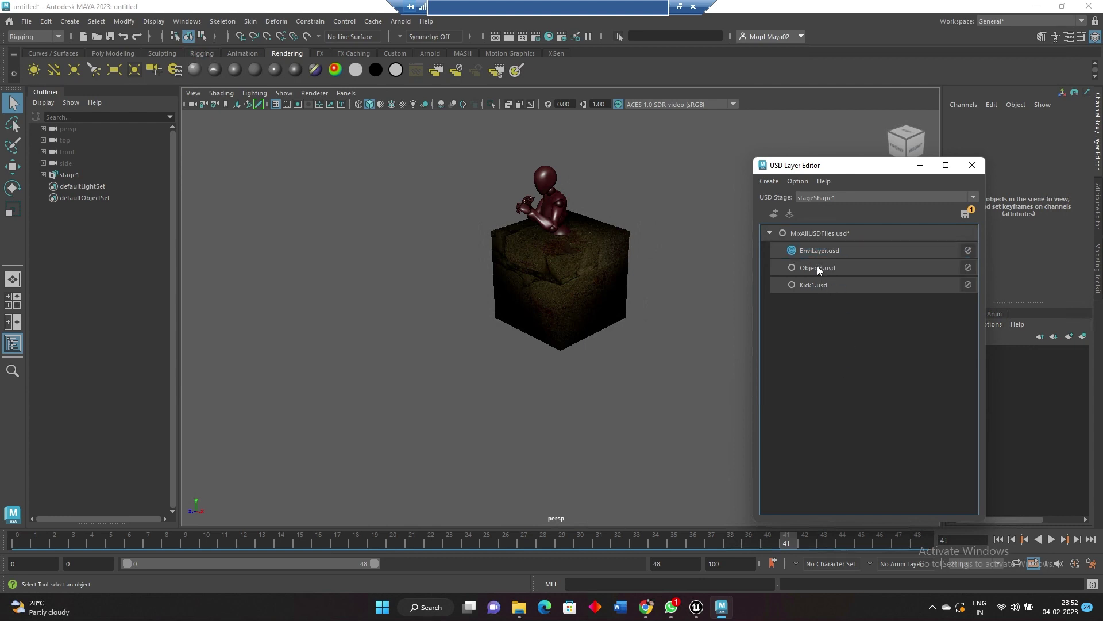
pyautogui.click(789, 214)
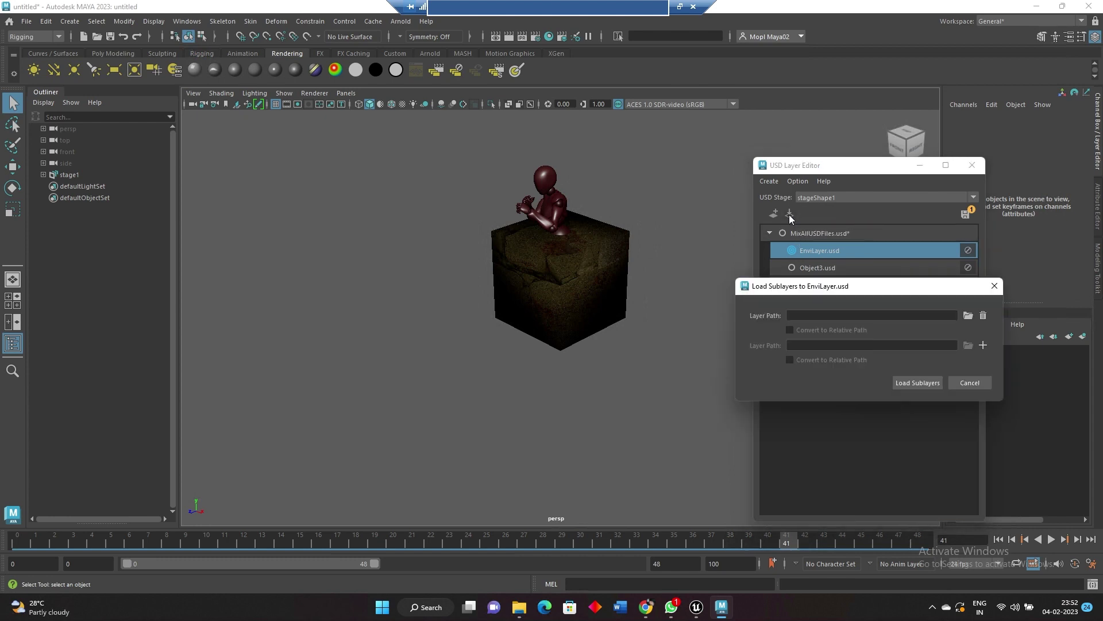
pyautogui.click(968, 316)
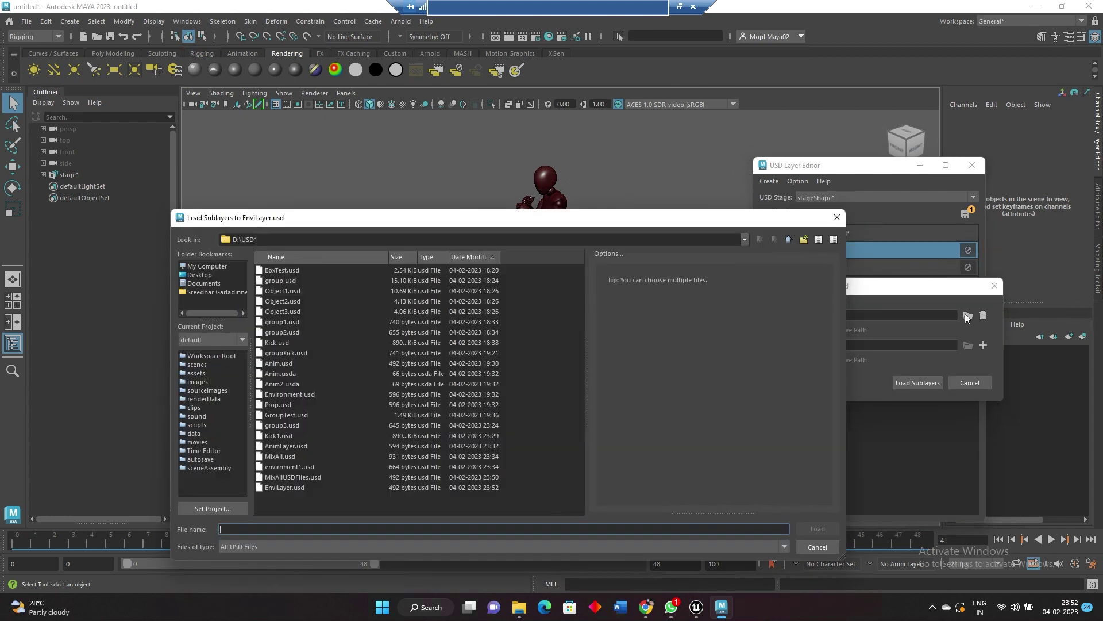
pyautogui.doubleClick(293, 291)
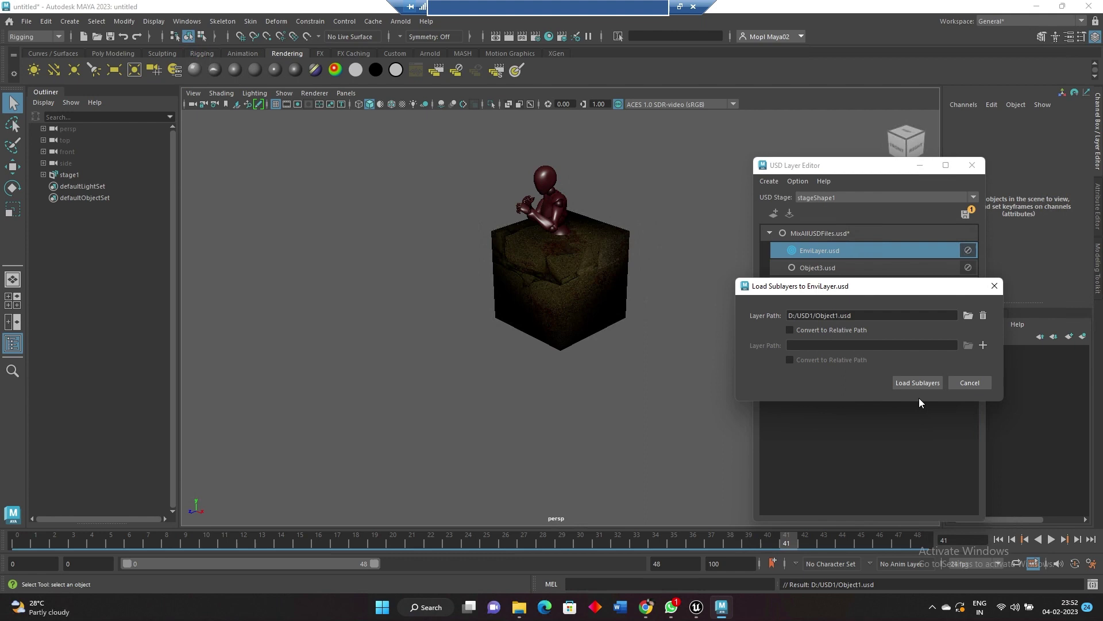
pyautogui.click(918, 383)
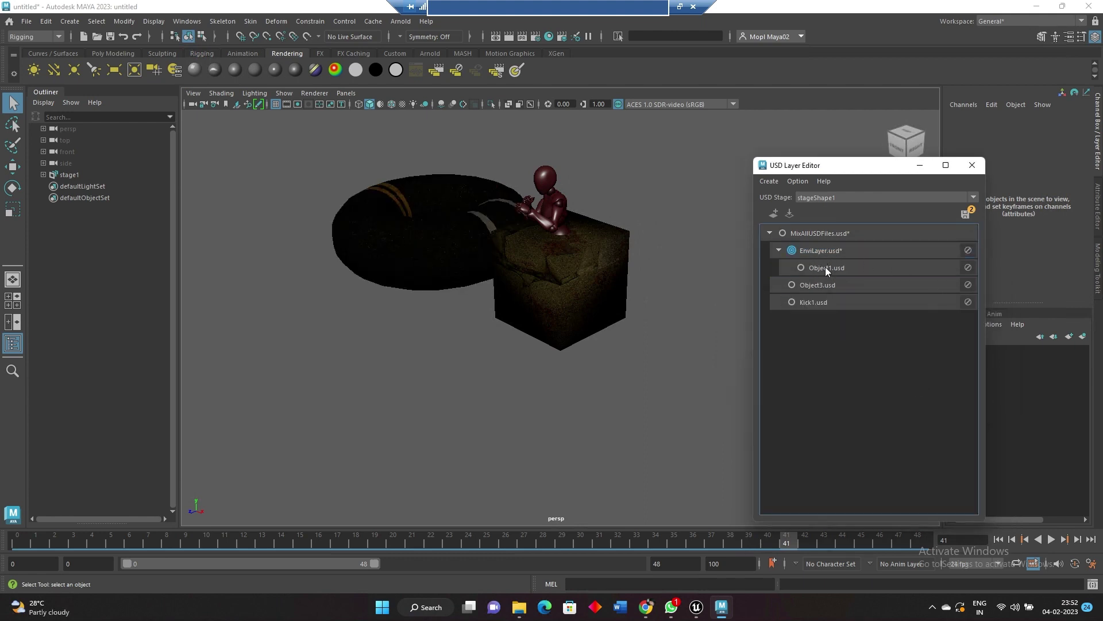
# Step: Load Object2.usd from D:\USD1 as a sublayer of MixAllUSDFiles.usd, and play and stop the combined animation
pyautogui.click(791, 215)
pyautogui.click(967, 314)
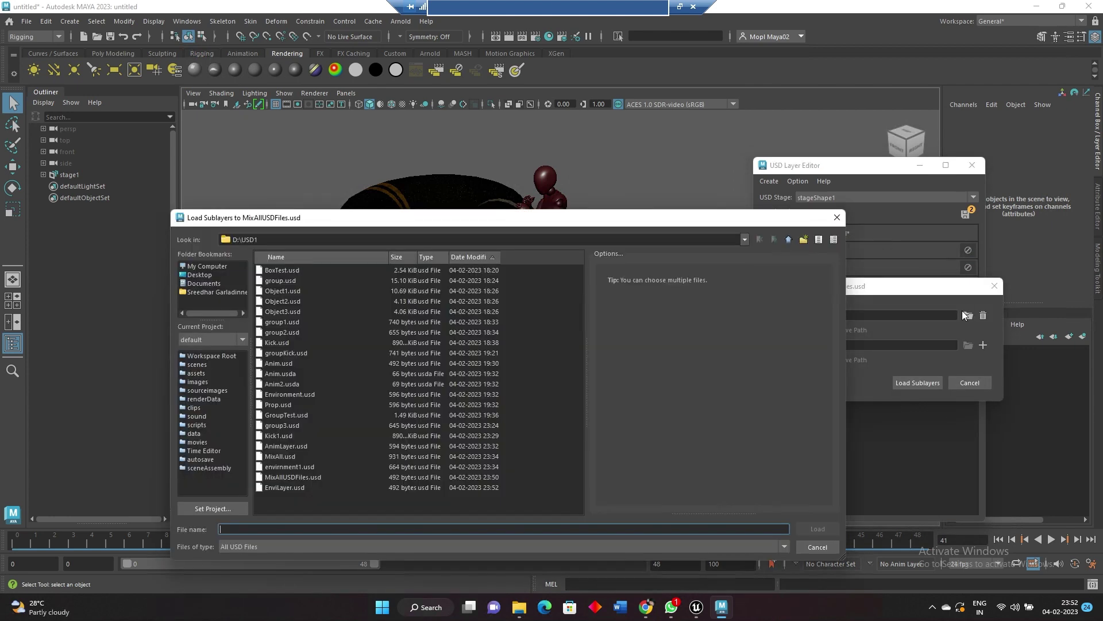
pyautogui.doubleClick(281, 301)
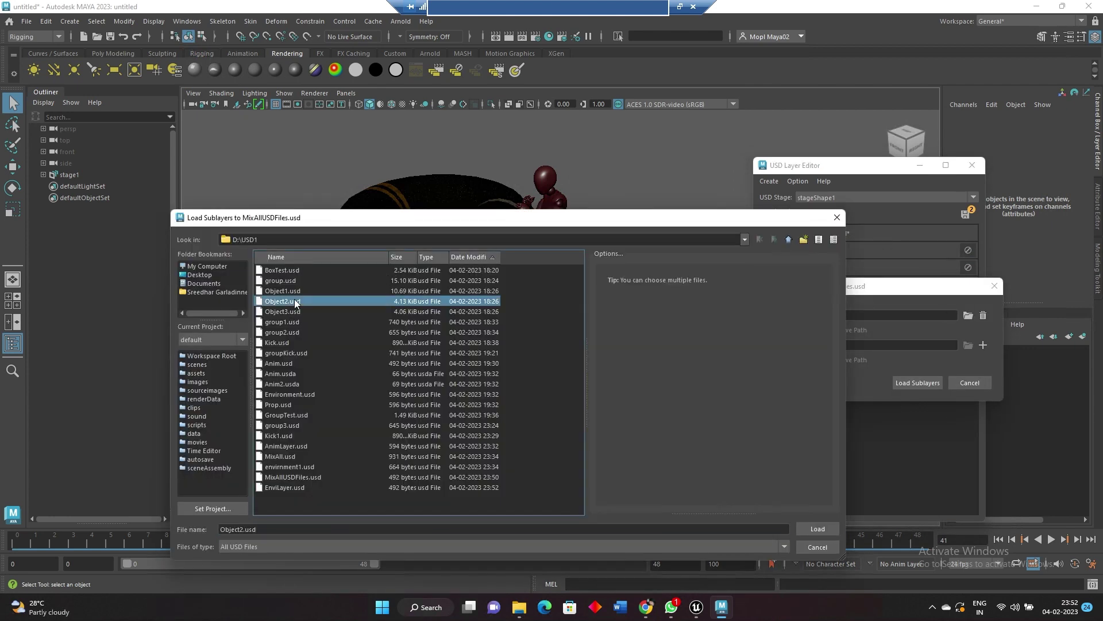
pyautogui.click(911, 382)
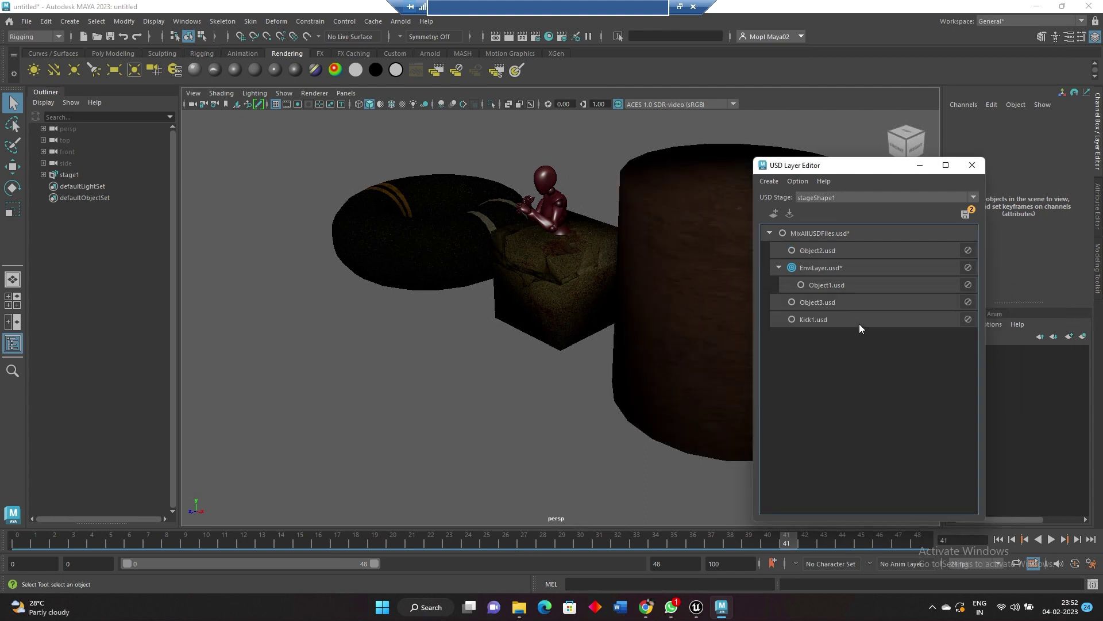
pyautogui.click(1051, 539)
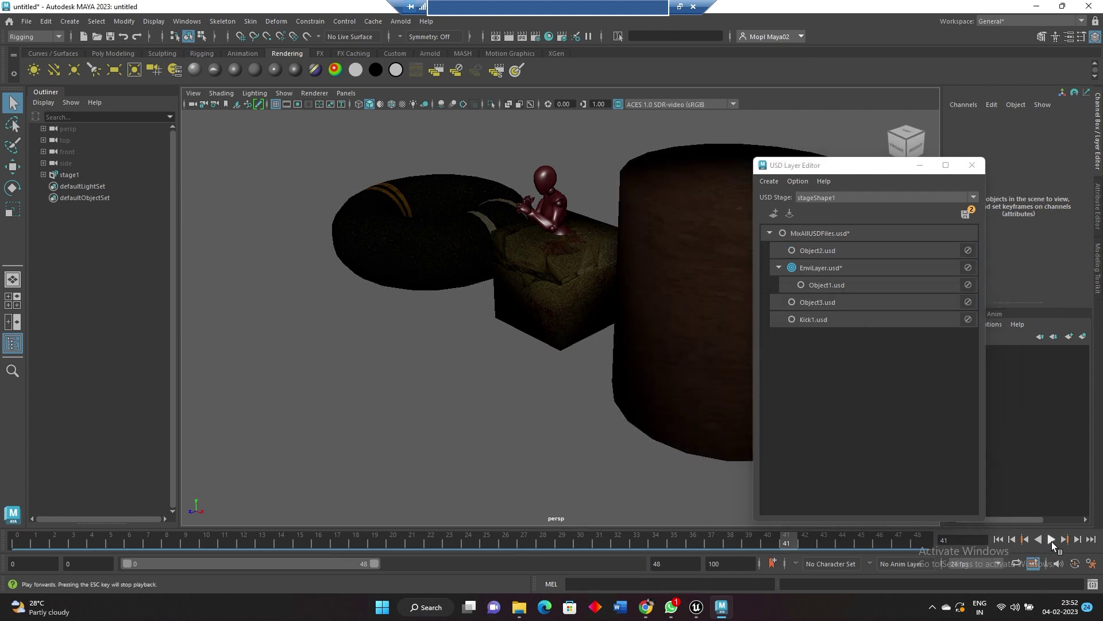
pyautogui.click(1051, 541)
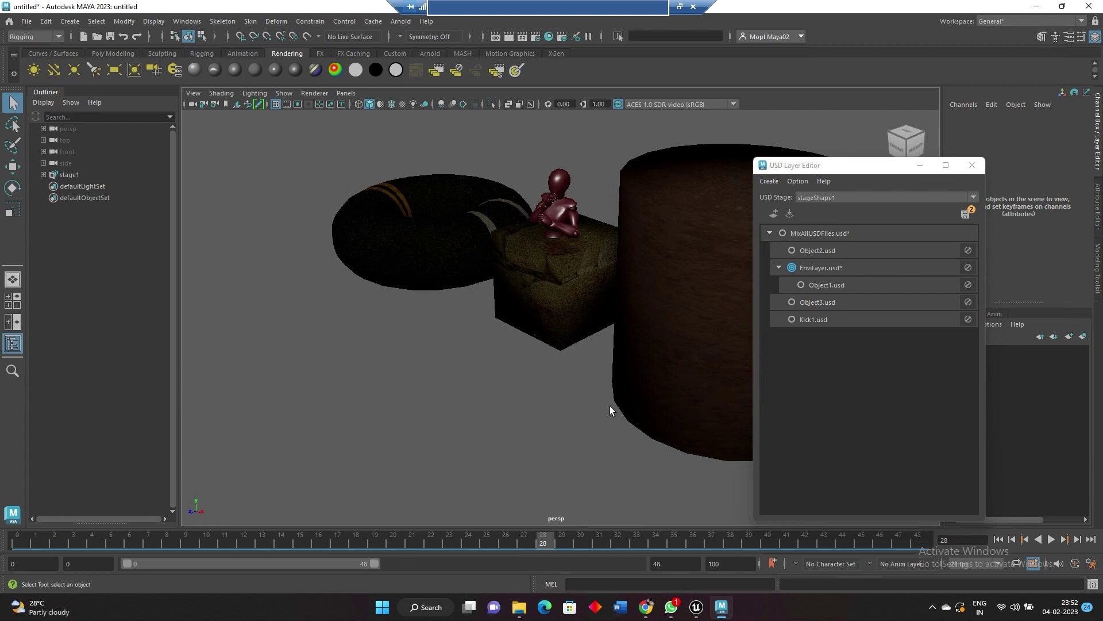
pyautogui.click(388, 292)
pyautogui.click(658, 357)
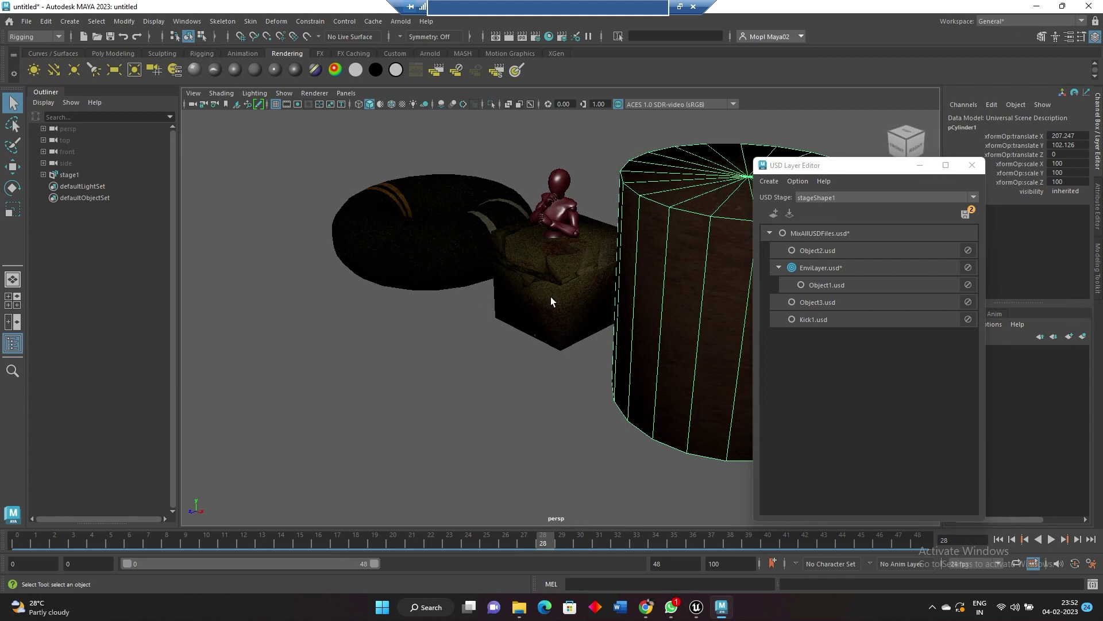
pyautogui.click(577, 300)
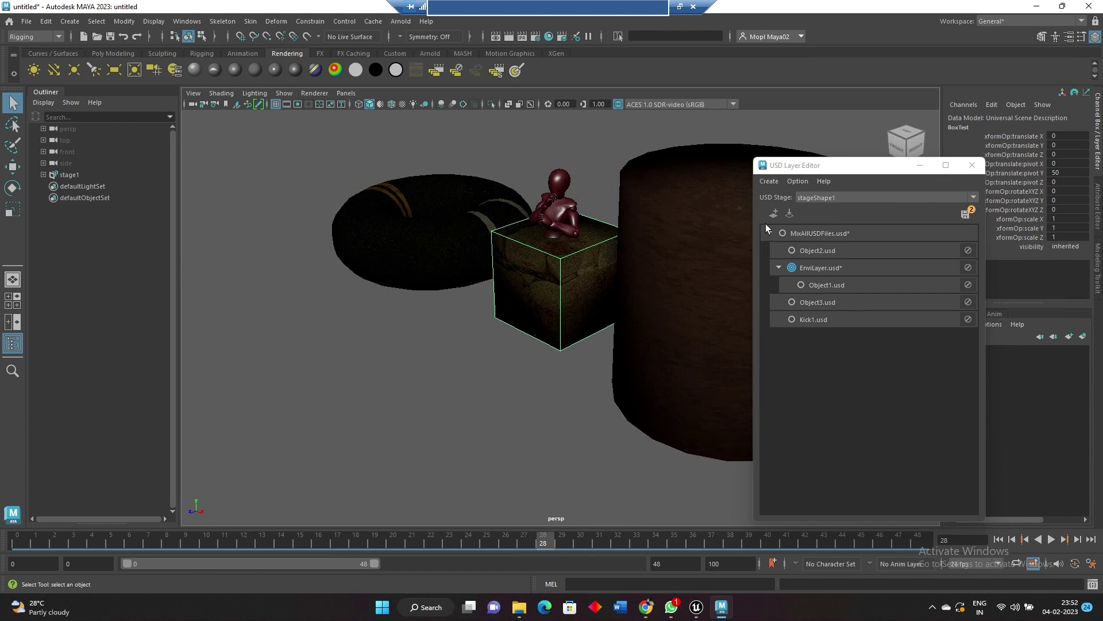
pyautogui.click(26, 21)
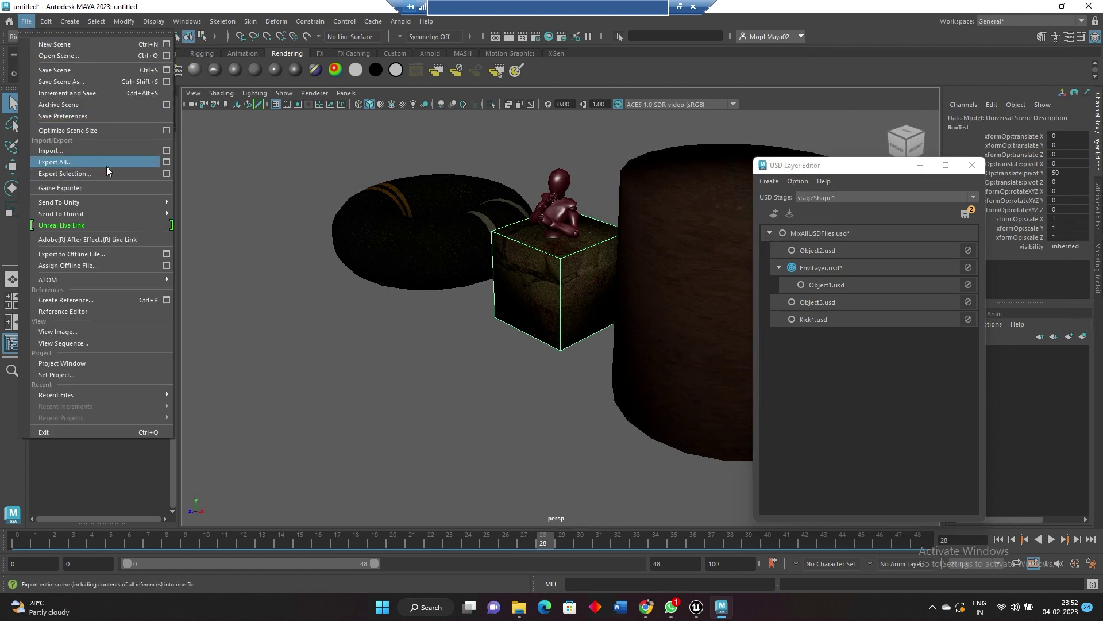
pyautogui.click(391, 359)
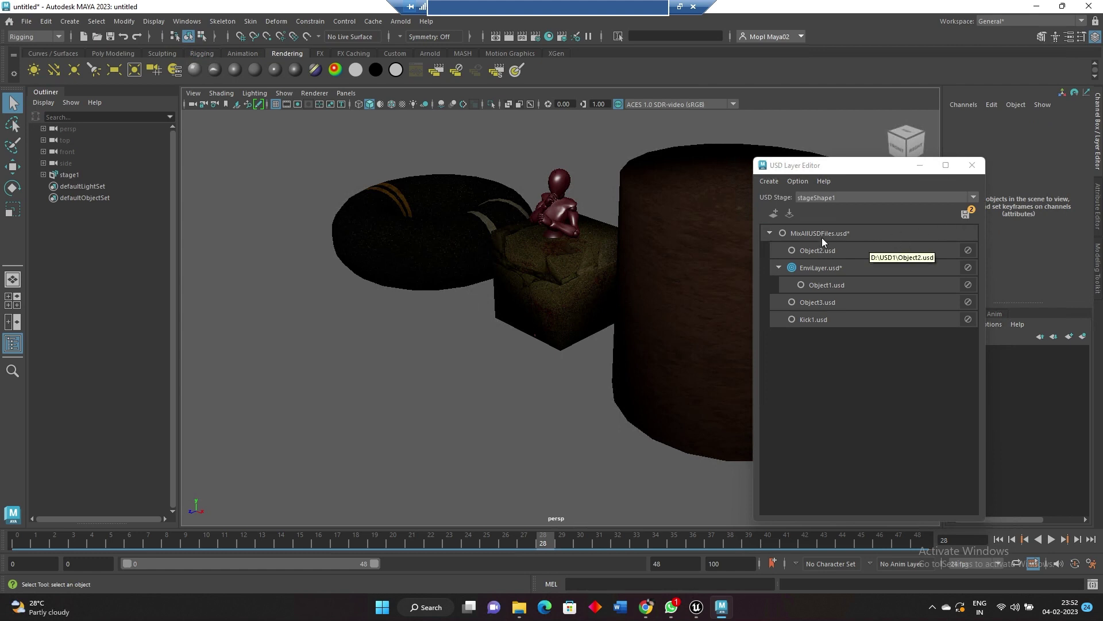
# Step: Save all edits of stageShape1, overwriting EnviLayer.usd and MixAllUSDFiles.usd in D:\USD1
pyautogui.click(966, 213)
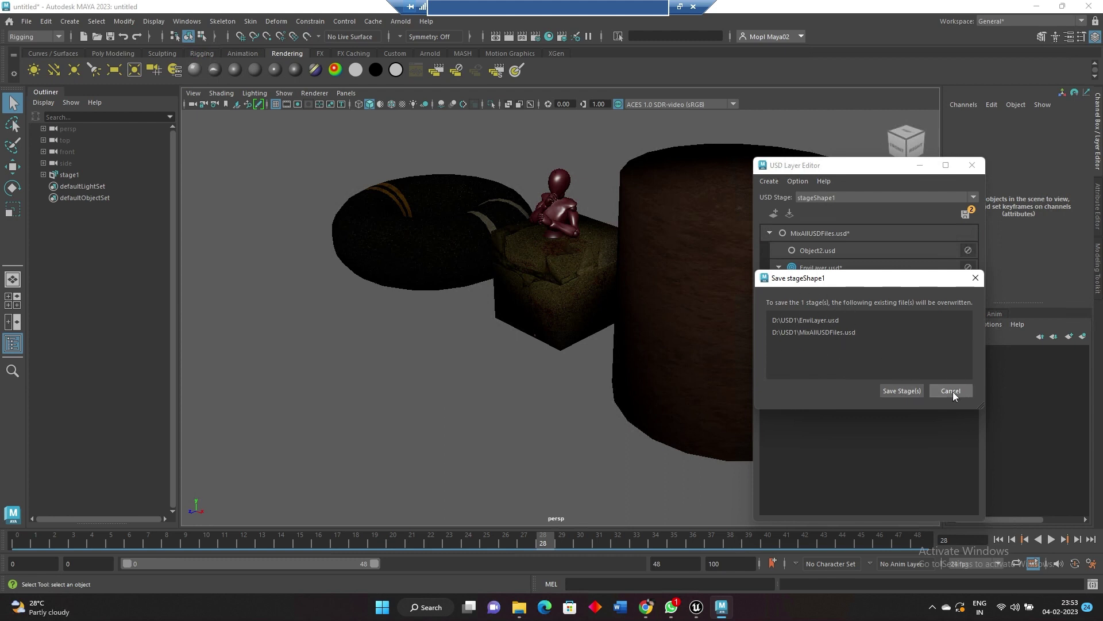
pyautogui.click(899, 390)
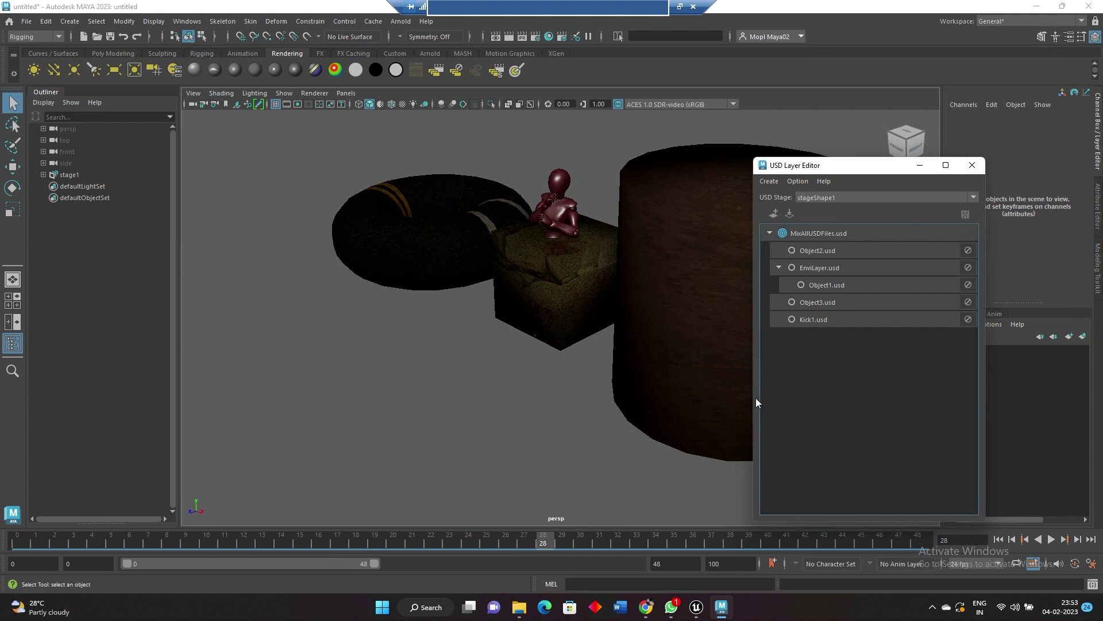
# Step: Switch to Unreal Editor and open MixAllUSDFiles.usd from D:\USD1 as the USD stage
pyautogui.click(696, 607)
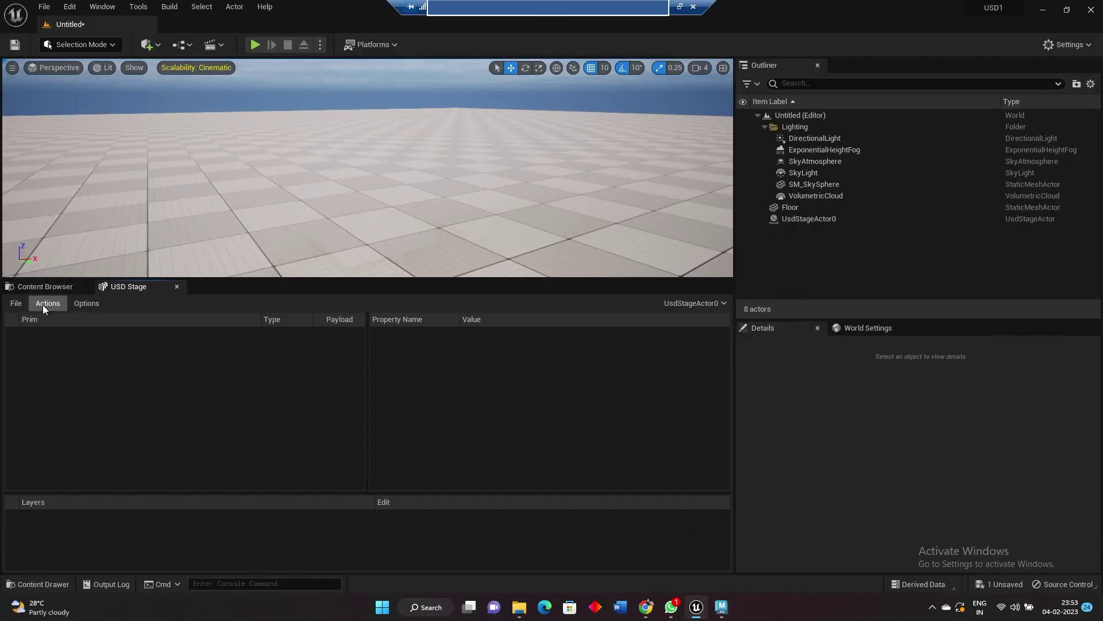
pyautogui.click(21, 306)
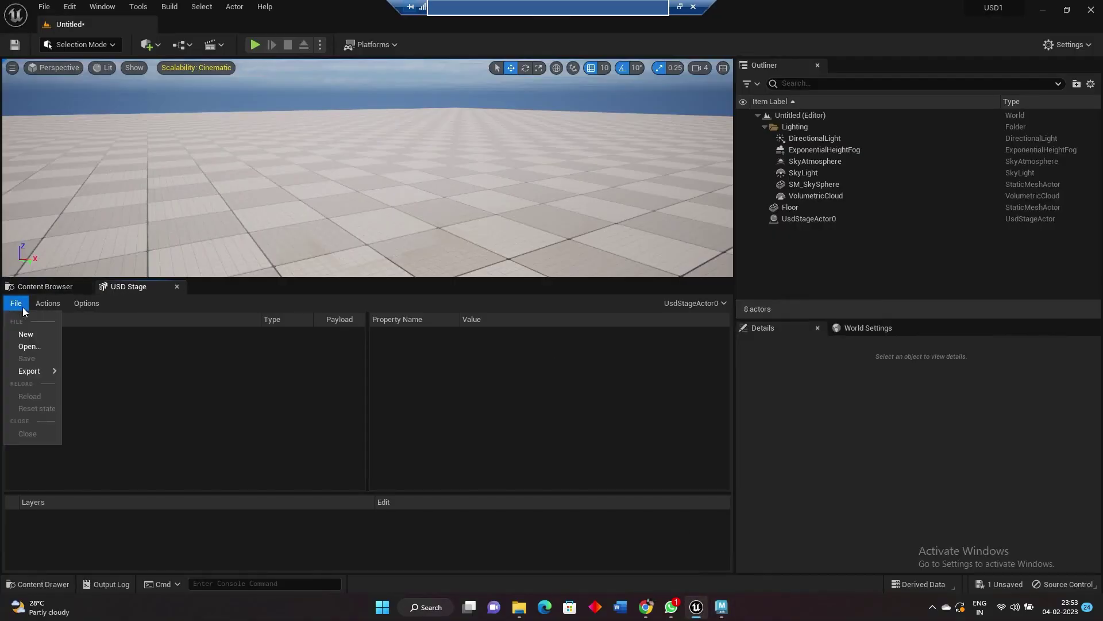
pyautogui.click(36, 347)
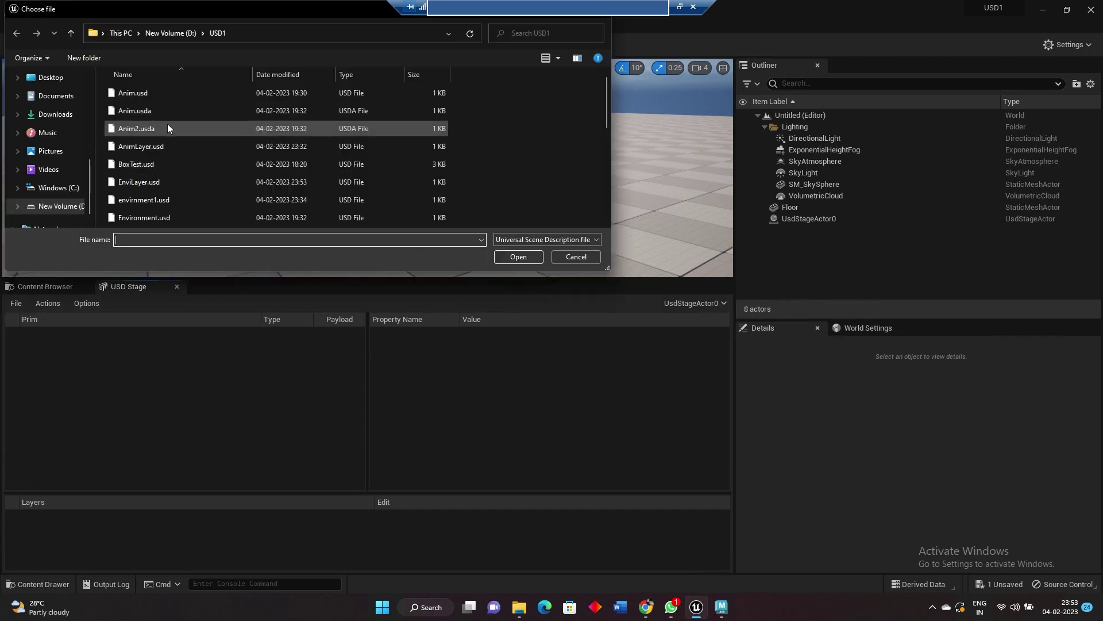
pyautogui.click(160, 150)
pyautogui.press('m')
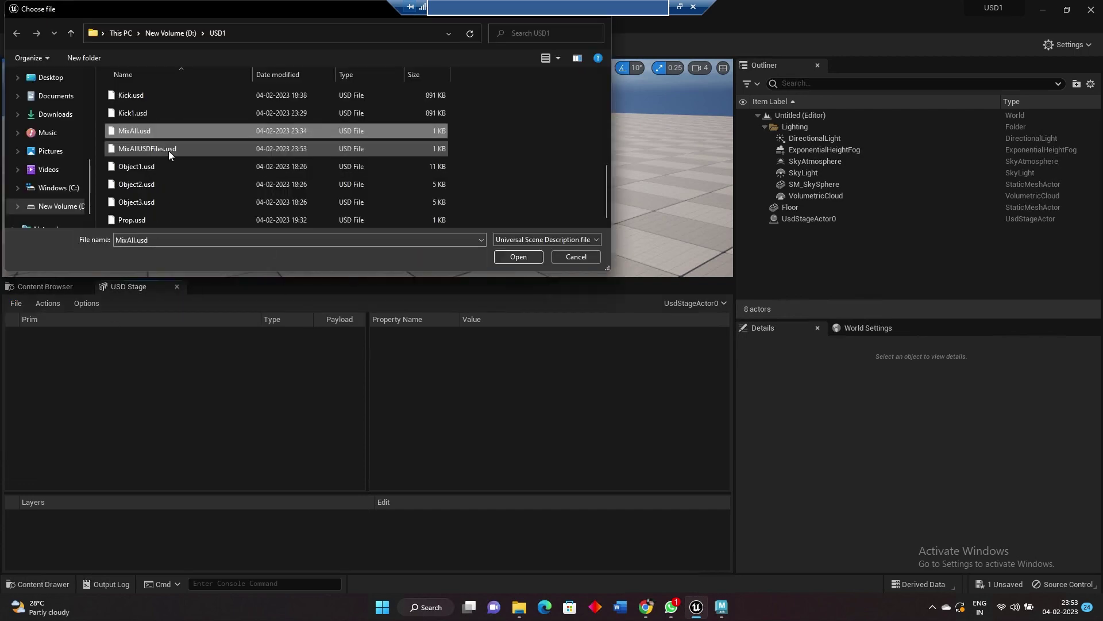
pyautogui.click(166, 149)
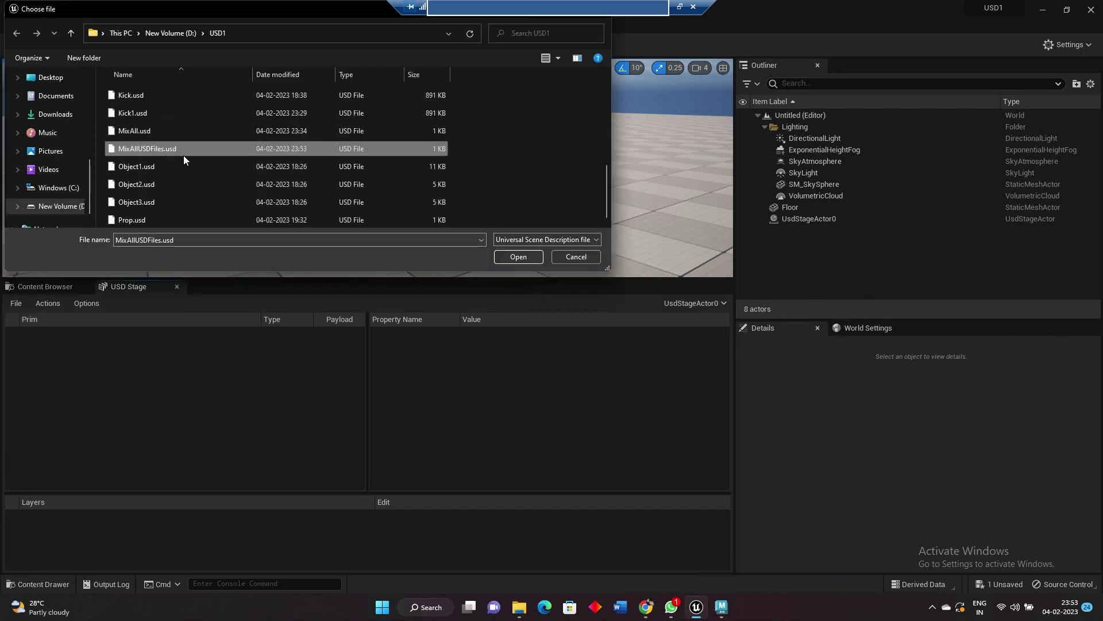
pyautogui.click(512, 257)
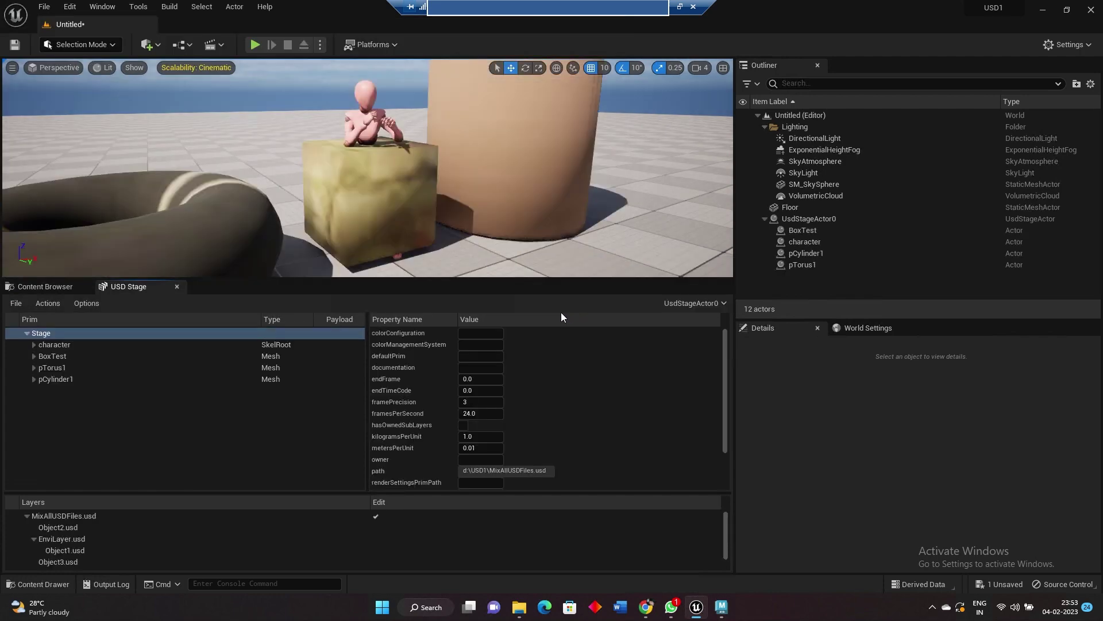
# Step: Open the level sequence of UsdStageActor0 in Sequencer, then play and pause the combined animation
pyautogui.doubleClick(815, 226)
pyautogui.doubleClick(901, 511)
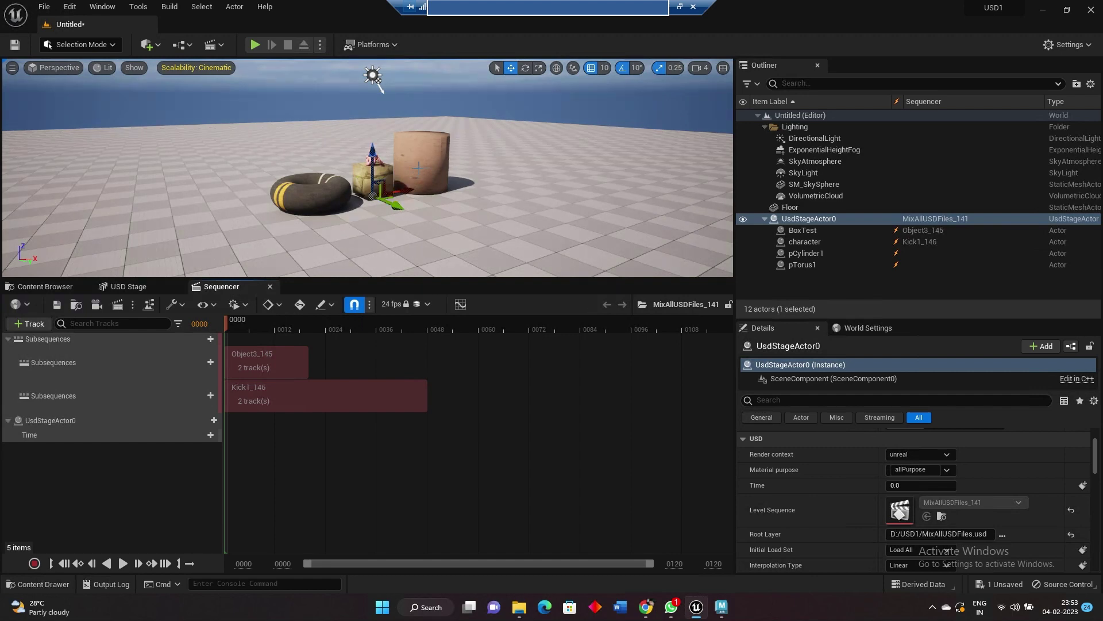
pyautogui.click(124, 565)
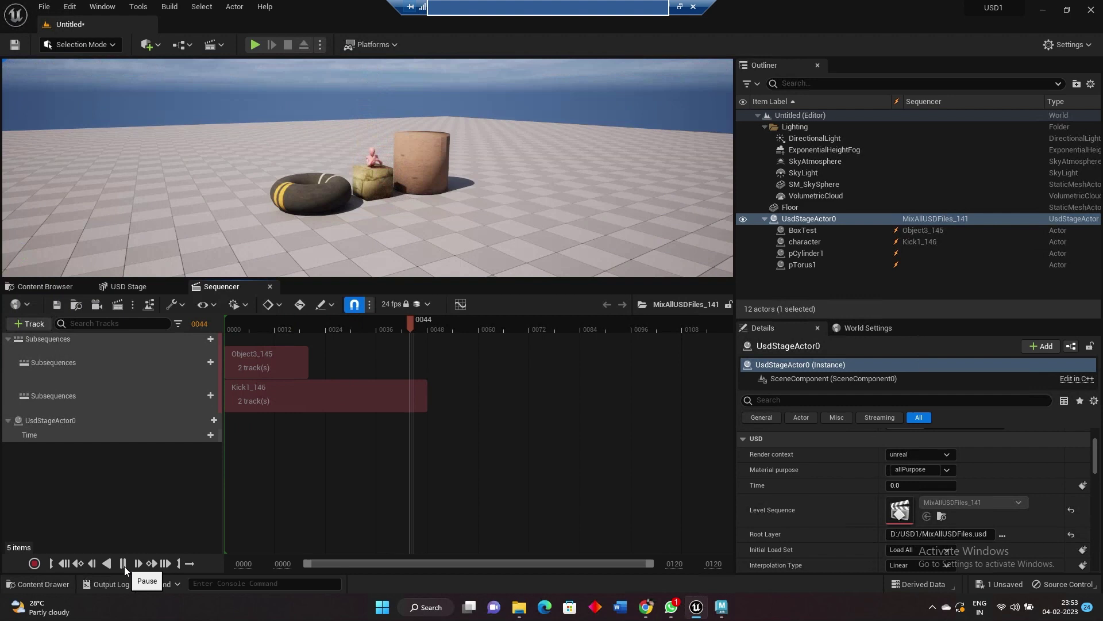
pyautogui.click(124, 565)
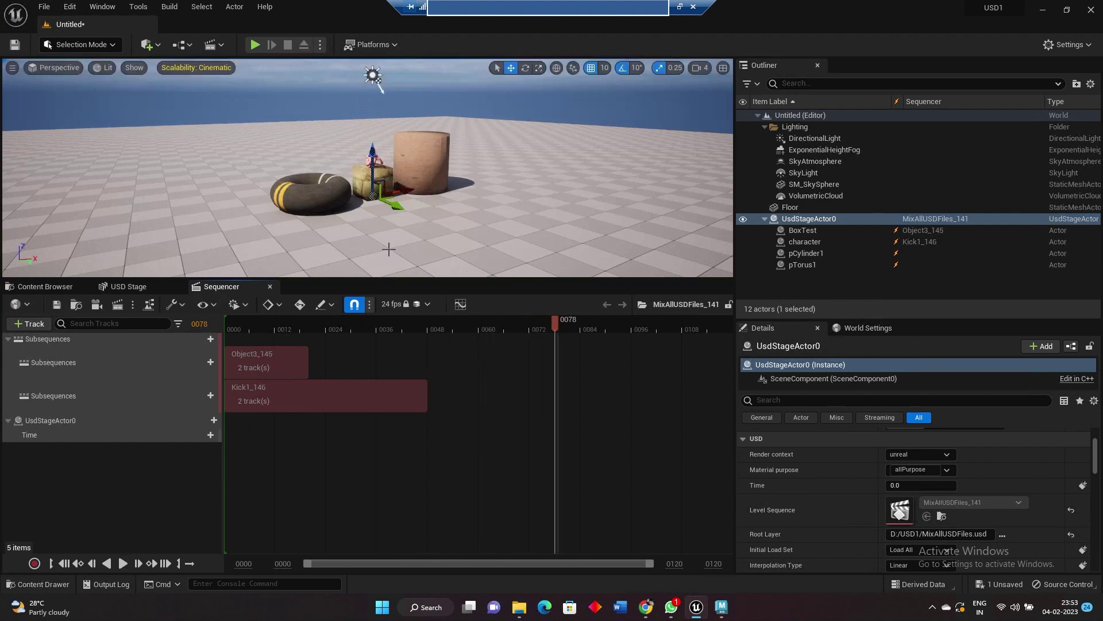
# Step: Select the BoxTest box of the USD stage in the viewport
pyautogui.click(504, 113)
pyautogui.click(356, 176)
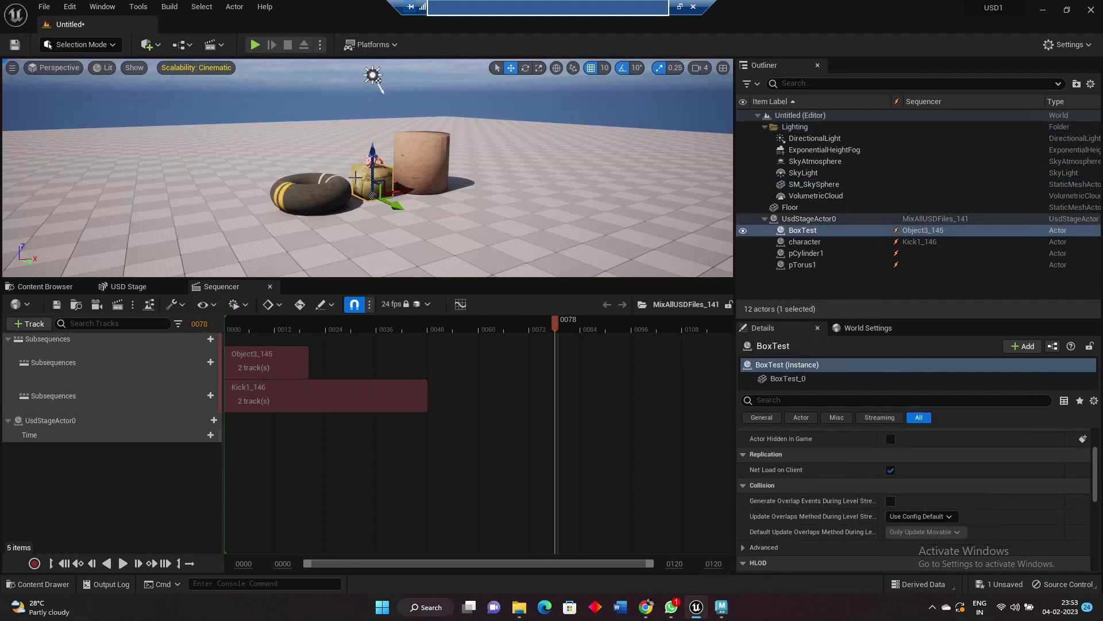